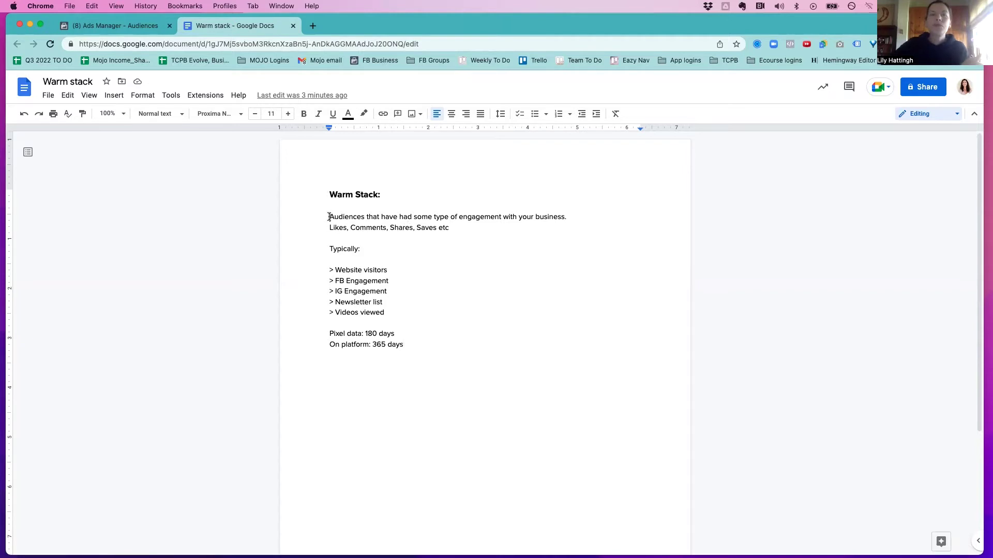
Step: Review the Warm Stack definition and its list of typical warm audience types in the document
drag(329, 217, 564, 217)
click(435, 217)
click(583, 217)
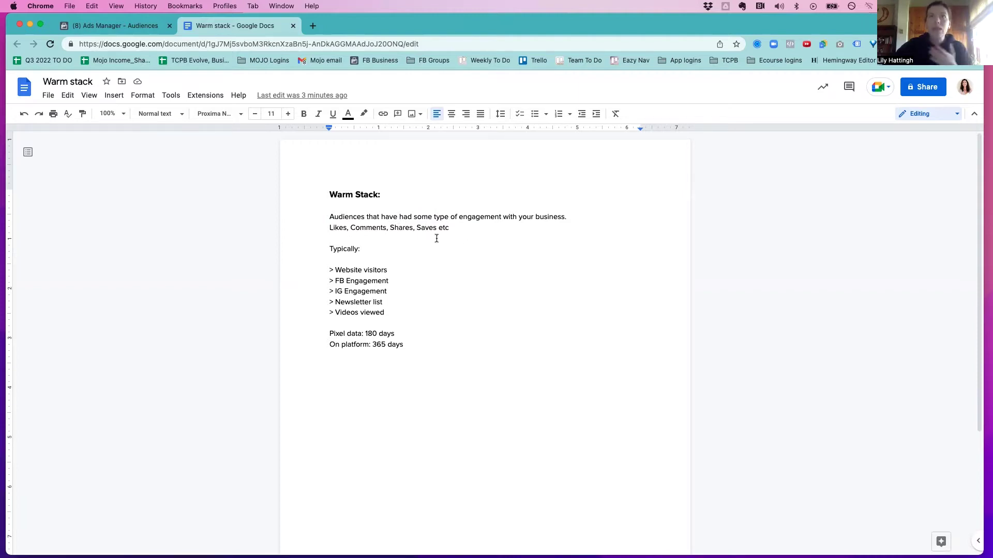
drag(324, 249, 383, 244)
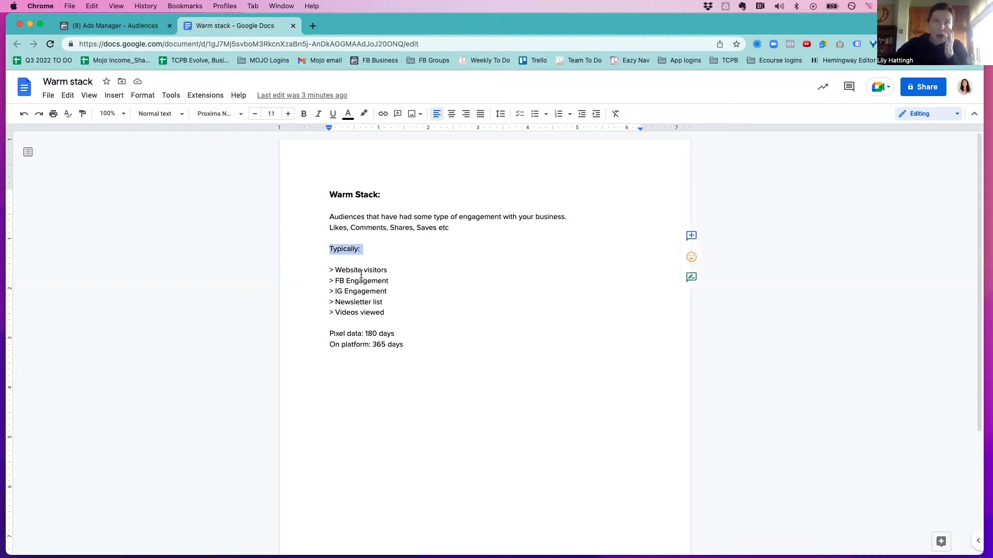
drag(335, 270, 389, 268)
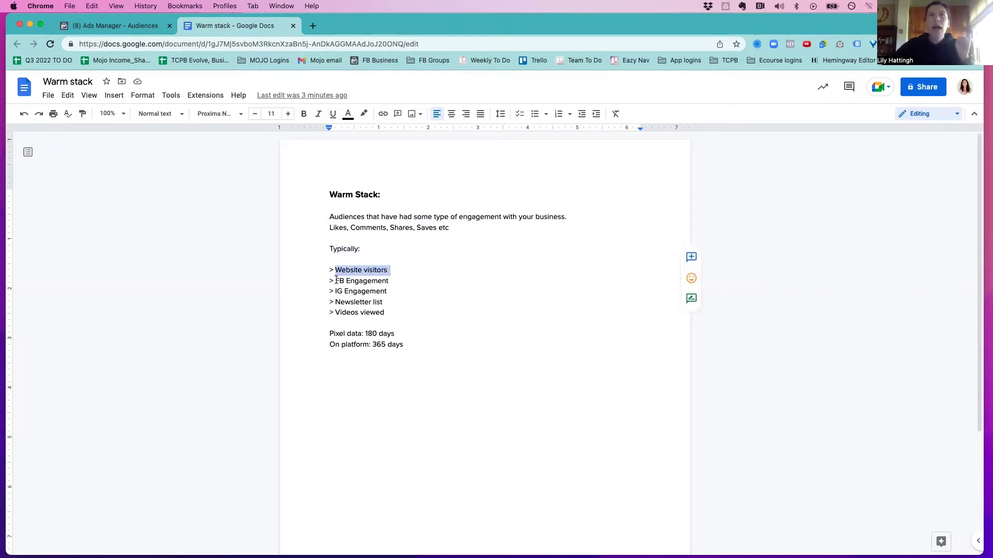
drag(335, 279, 396, 279)
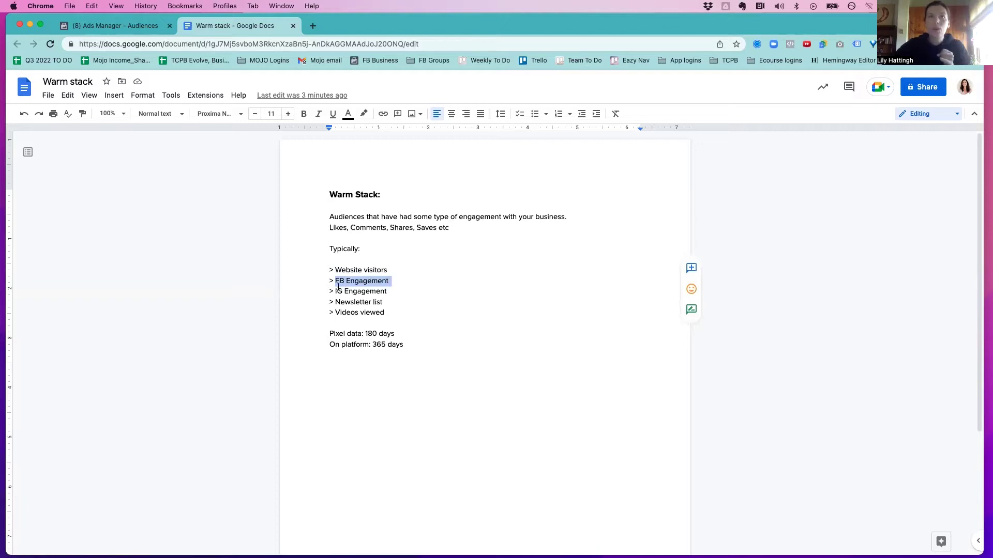
drag(332, 292, 375, 302)
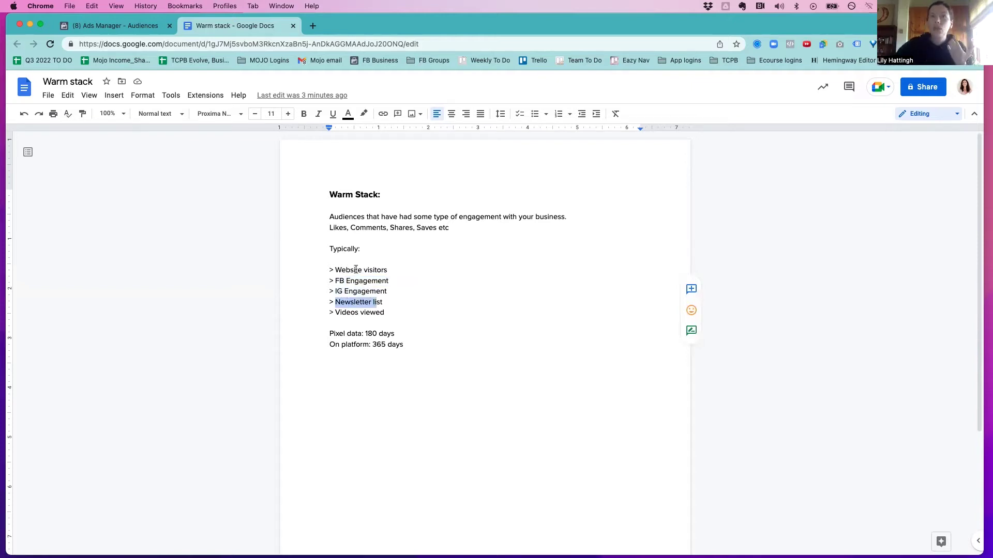
drag(329, 194, 374, 195)
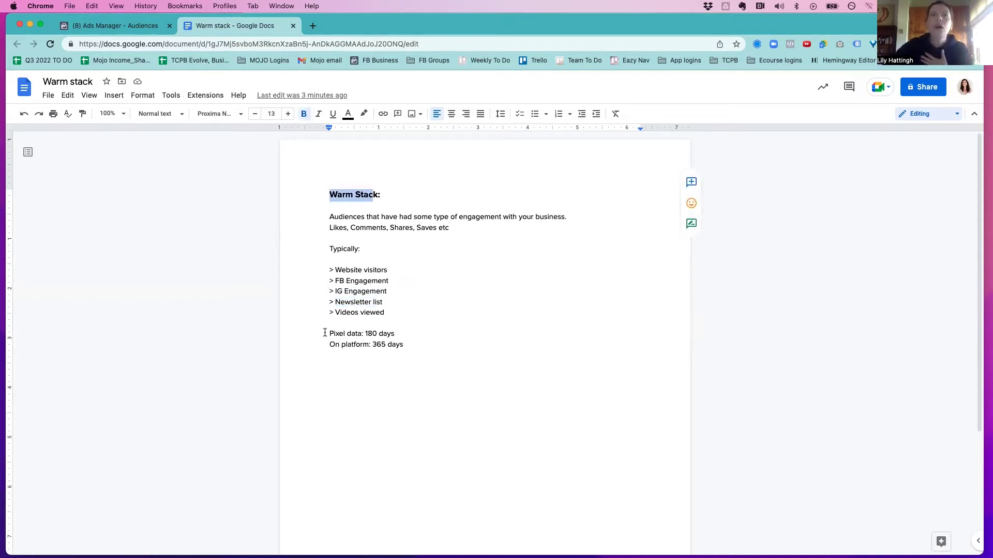
Step: Review the document's retention periods for pixel data and on-platform engagement alongside the audience list
drag(327, 334, 352, 333)
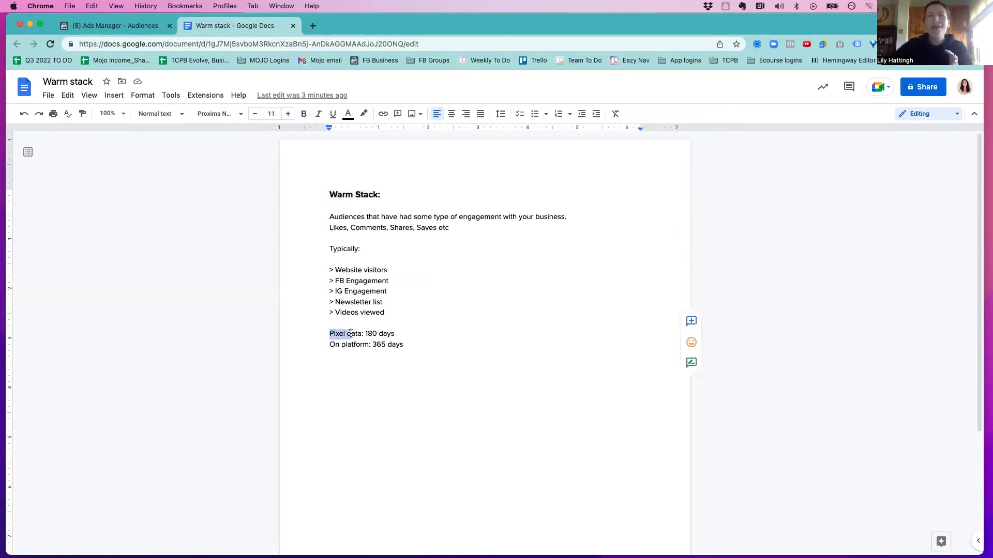
double_click(336, 270)
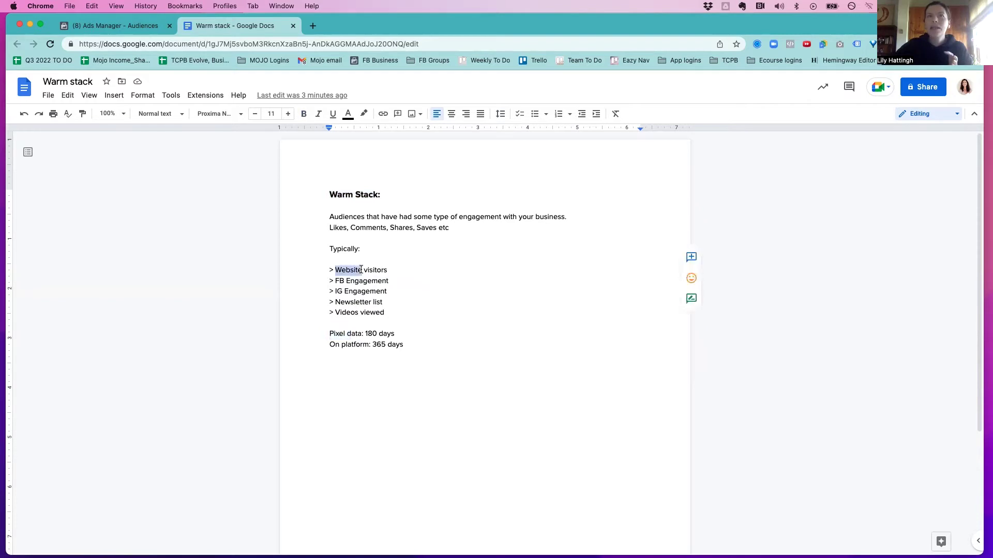
drag(395, 333, 368, 345)
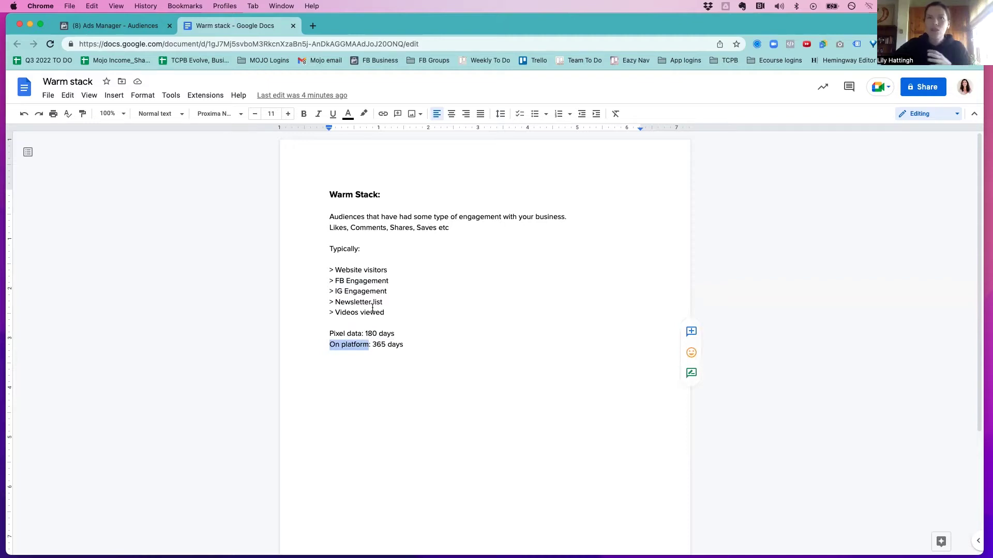
drag(373, 343, 411, 344)
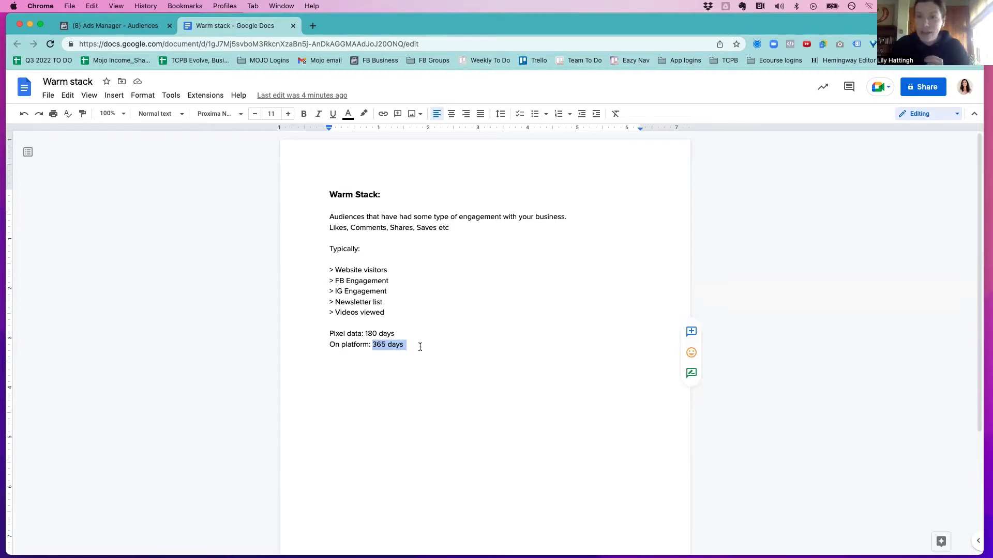
click(383, 334)
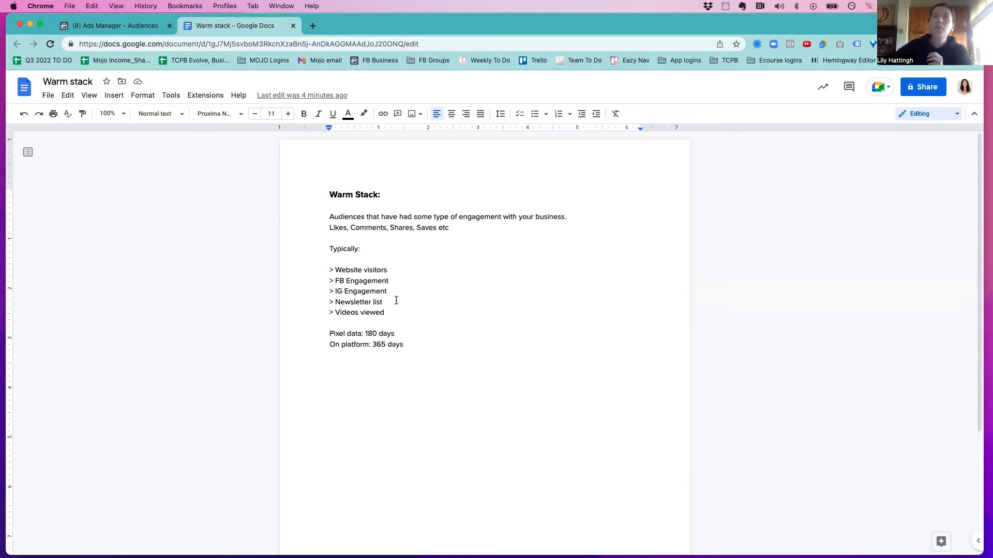
drag(333, 268, 396, 316)
click(390, 235)
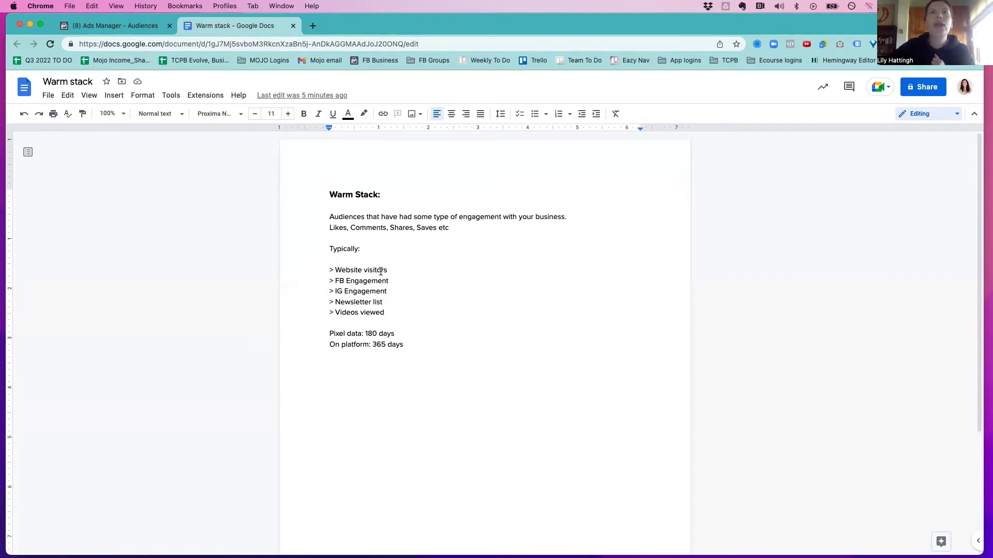
drag(321, 269, 388, 350)
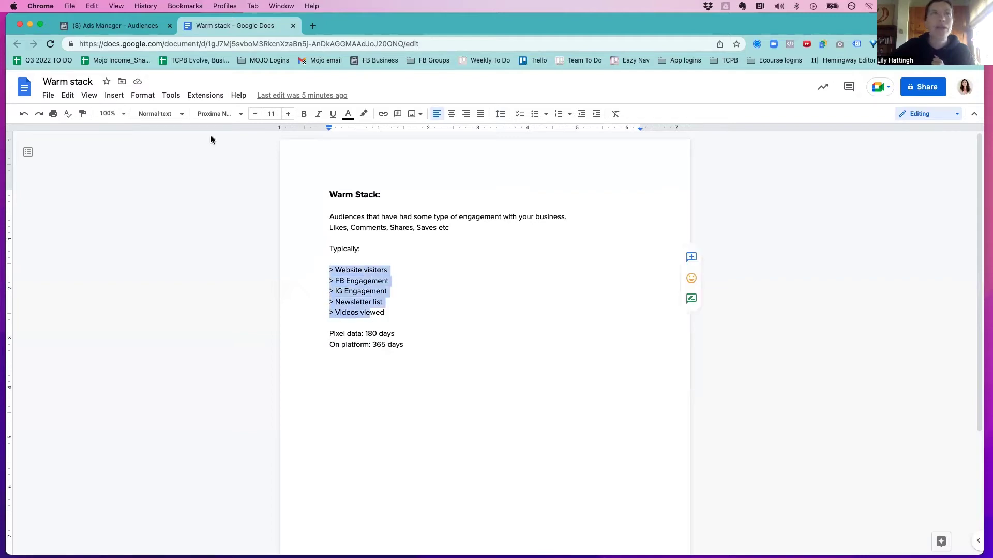
Step: Switch to the Ads Manager Audiences page and view the available ad accounts
click(111, 26)
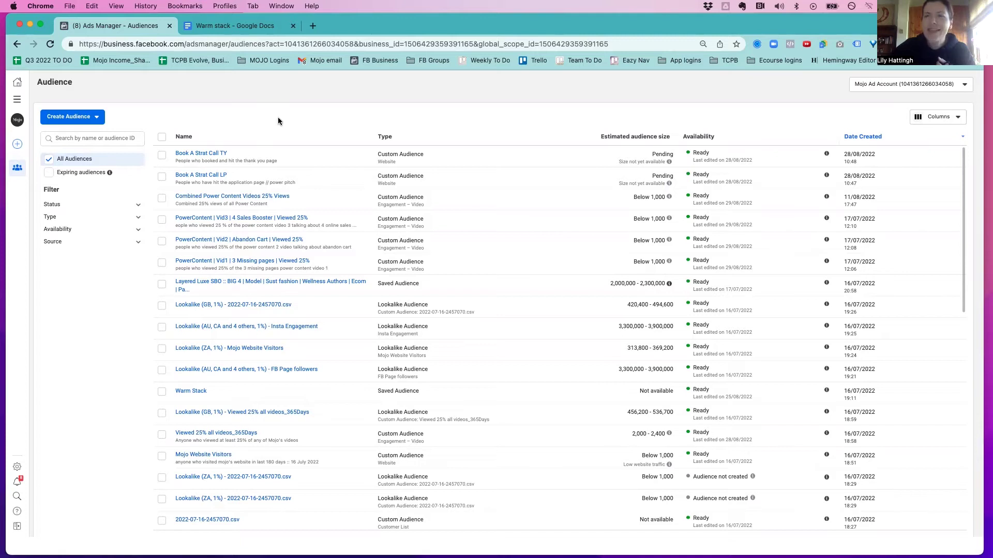
click(906, 85)
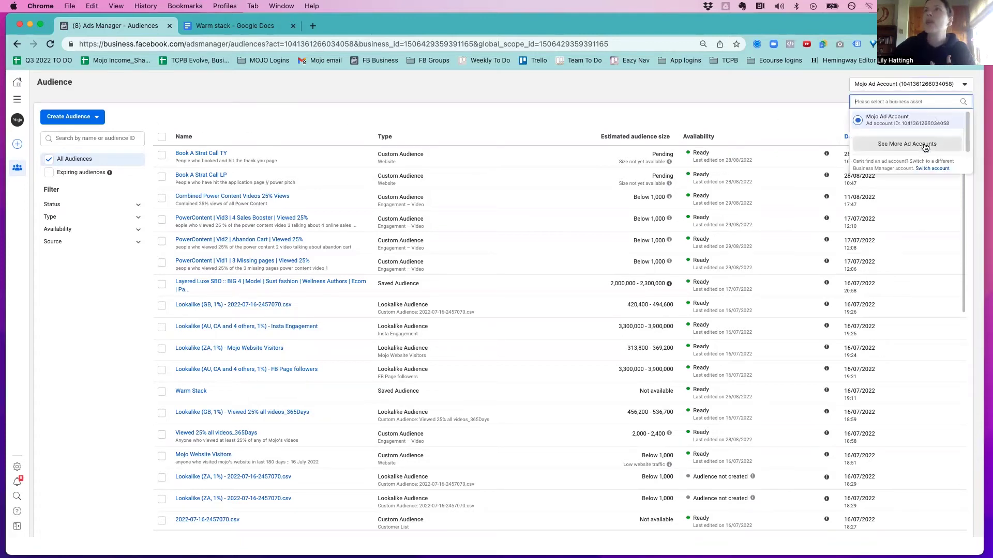
click(284, 119)
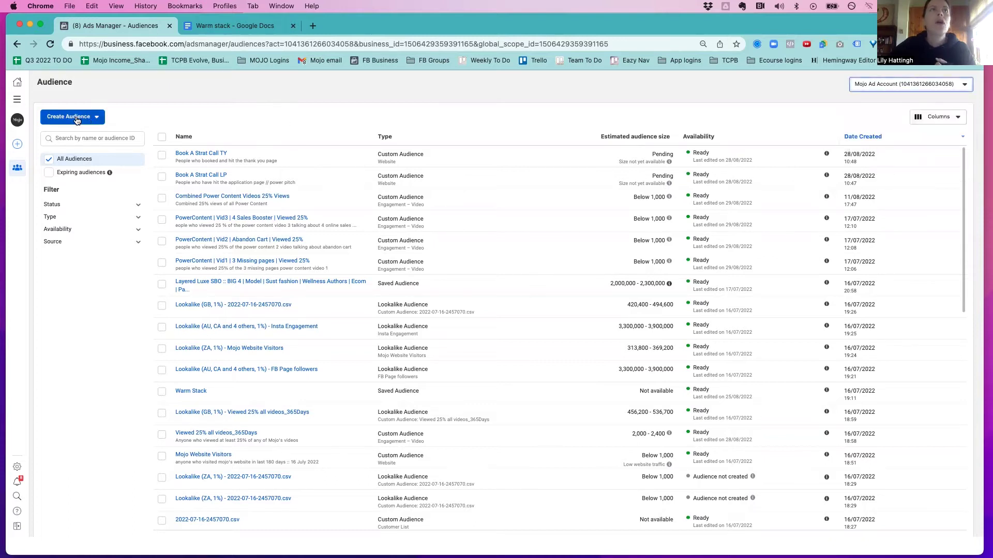
Step: Check the Website visitors entry in the Warm stack document, and start a Custom Audience in Ads Manager with Website as its source
click(250, 25)
click(358, 270)
click(115, 25)
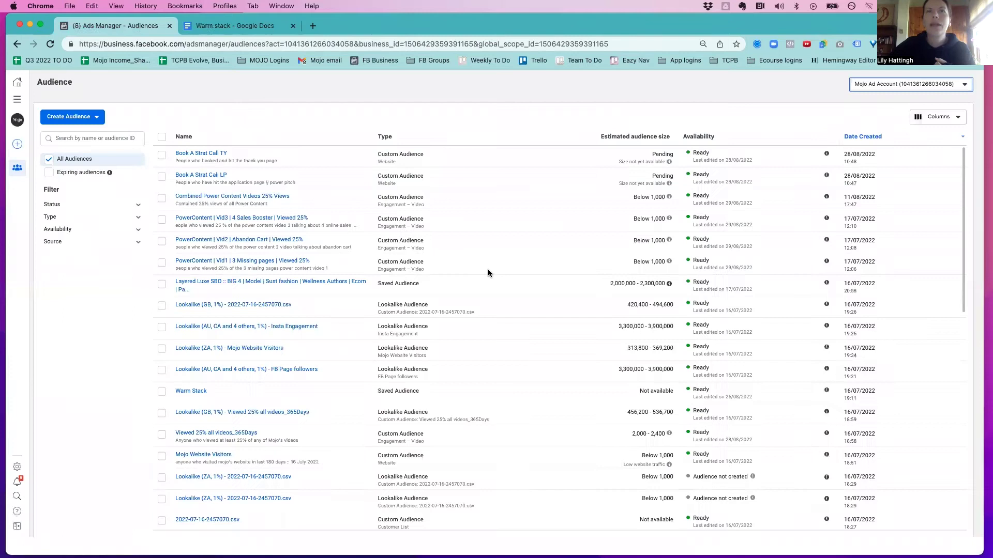
click(75, 120)
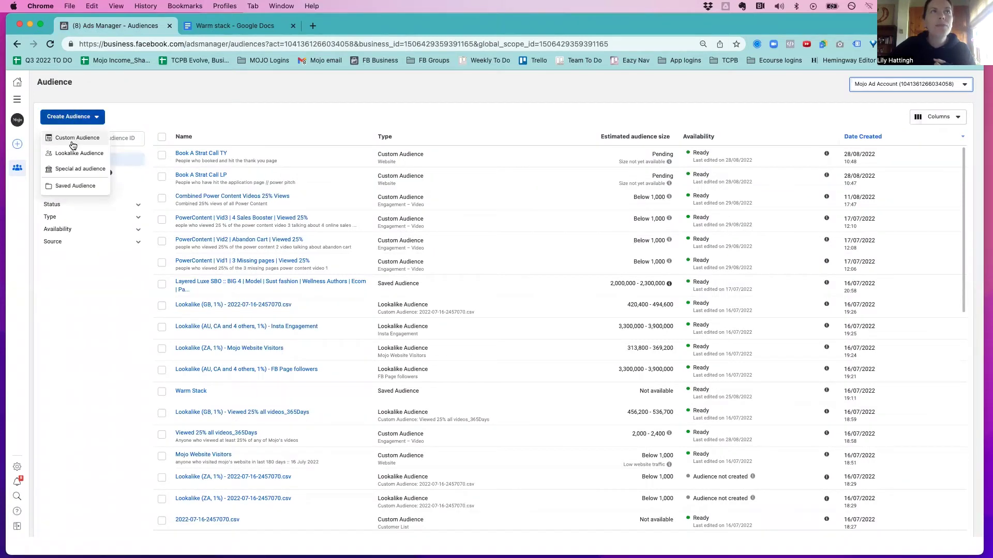
click(73, 138)
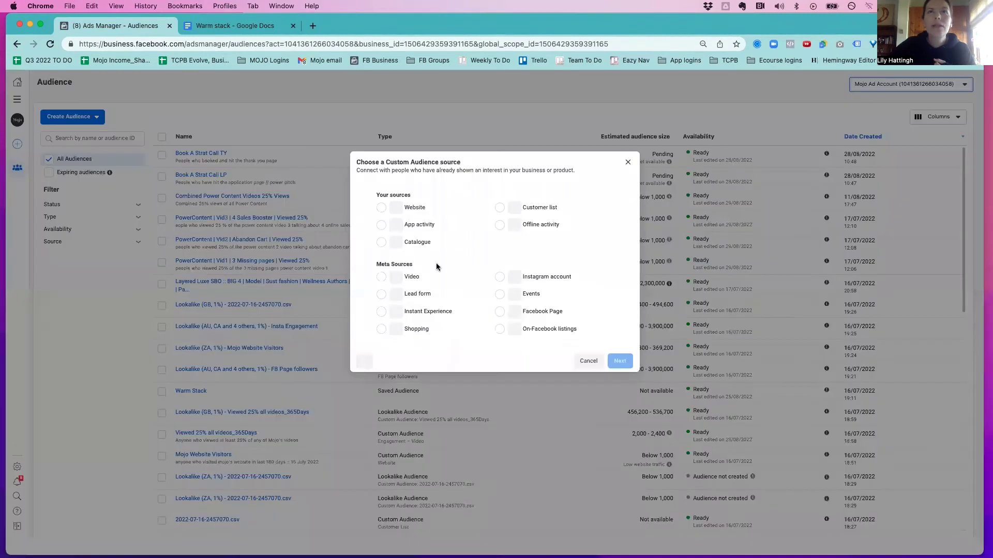
click(412, 213)
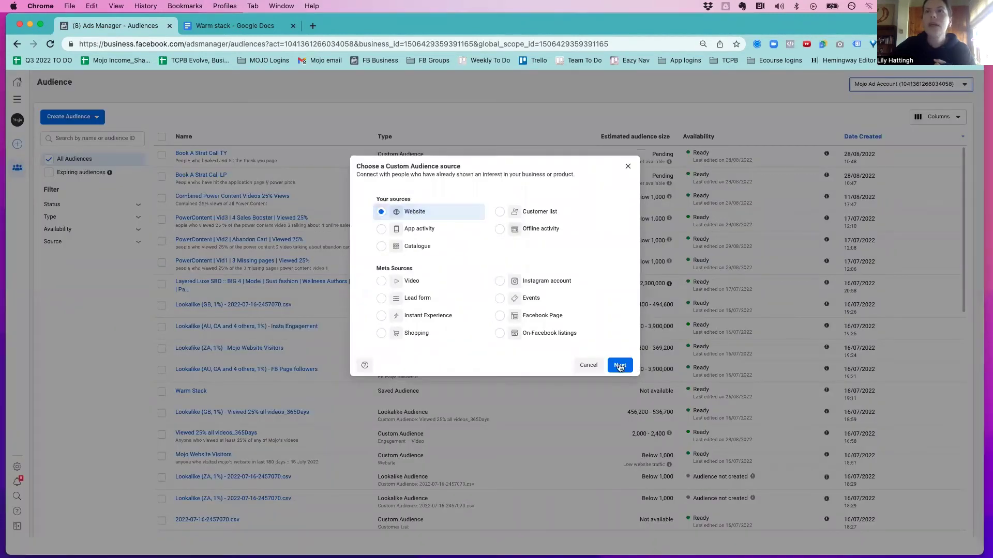
click(620, 365)
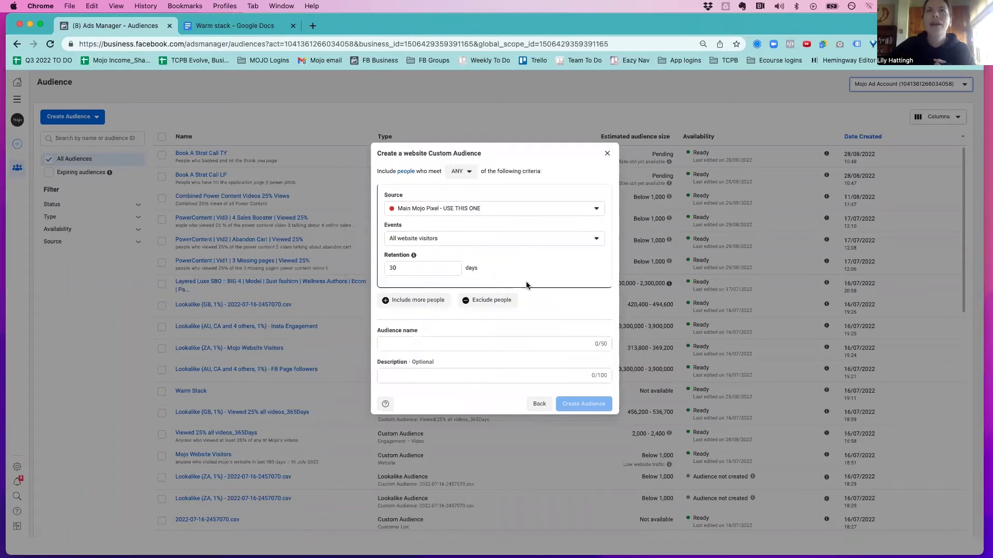
Step: Set the audience source to Main Mojo Pixel - USE THIS ONE, the event to All website visitors and the pixel-data retention to 180 days
click(488, 207)
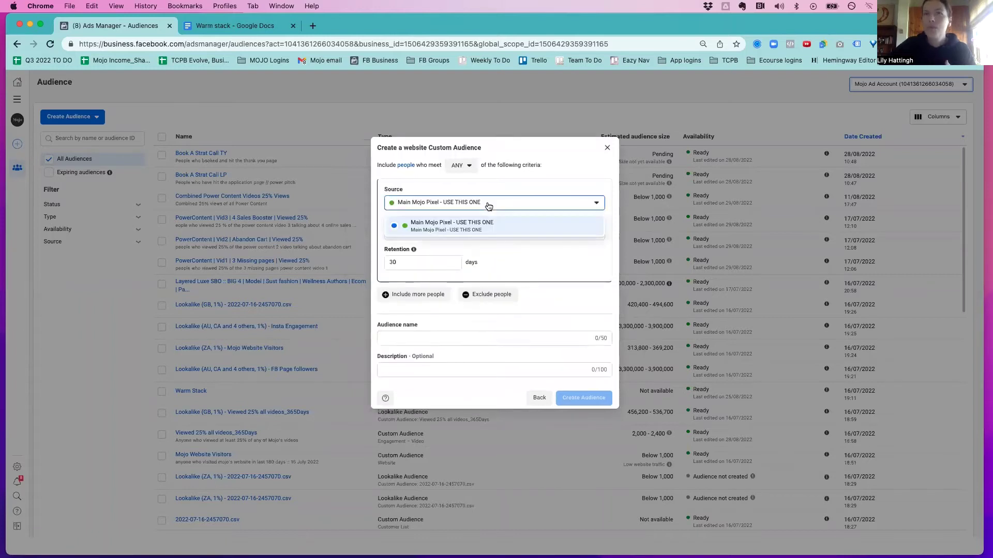
click(455, 226)
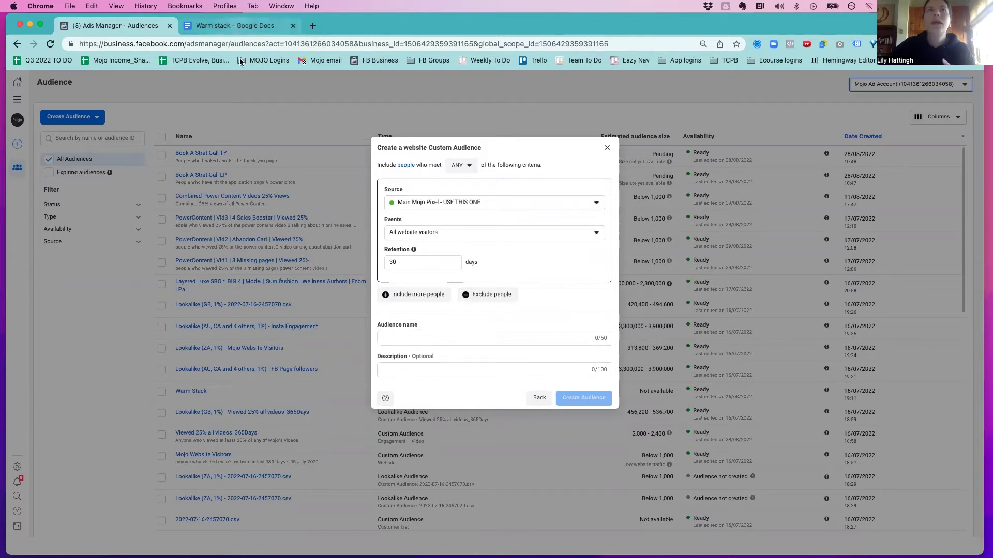
click(232, 31)
drag(324, 333, 408, 334)
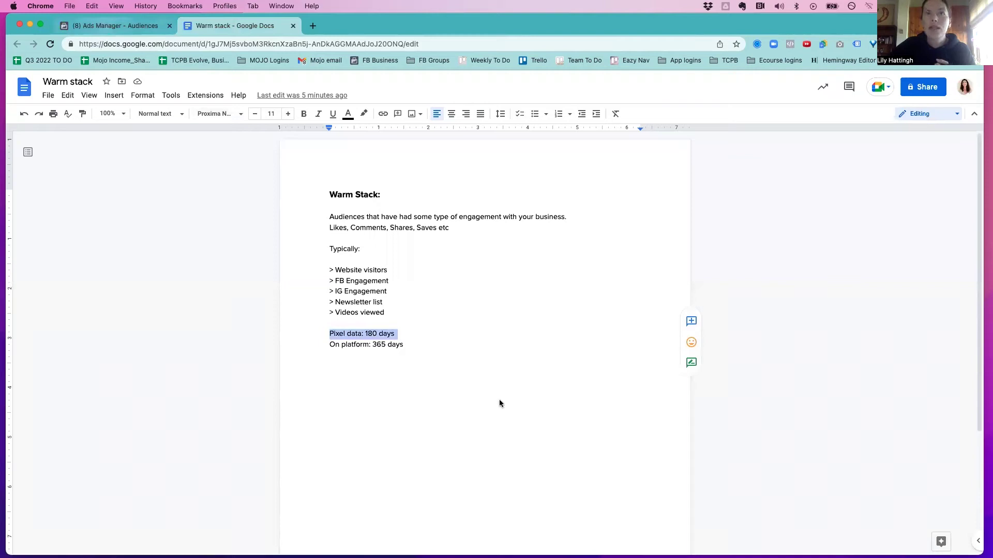
key(ctrl+shift+Tab)
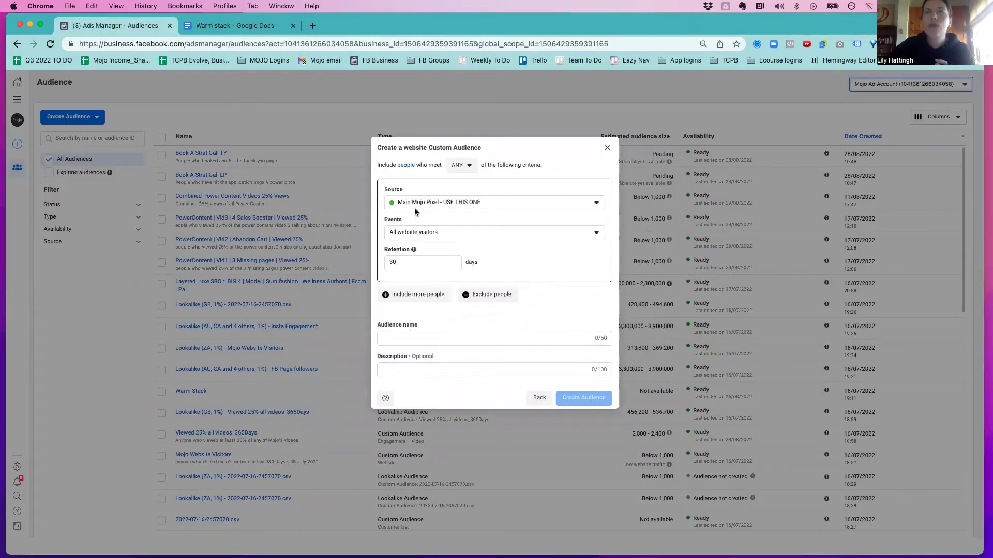
click(431, 233)
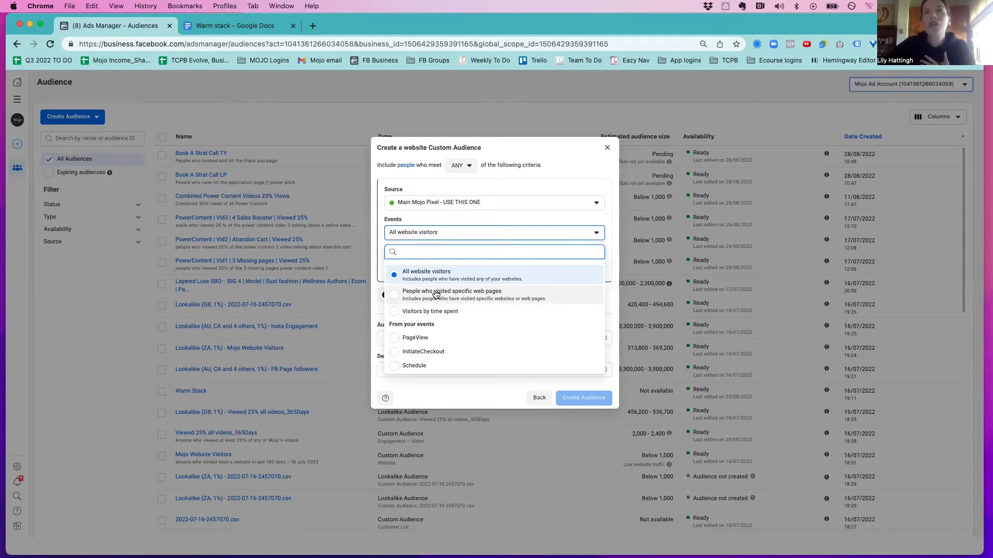
click(411, 272)
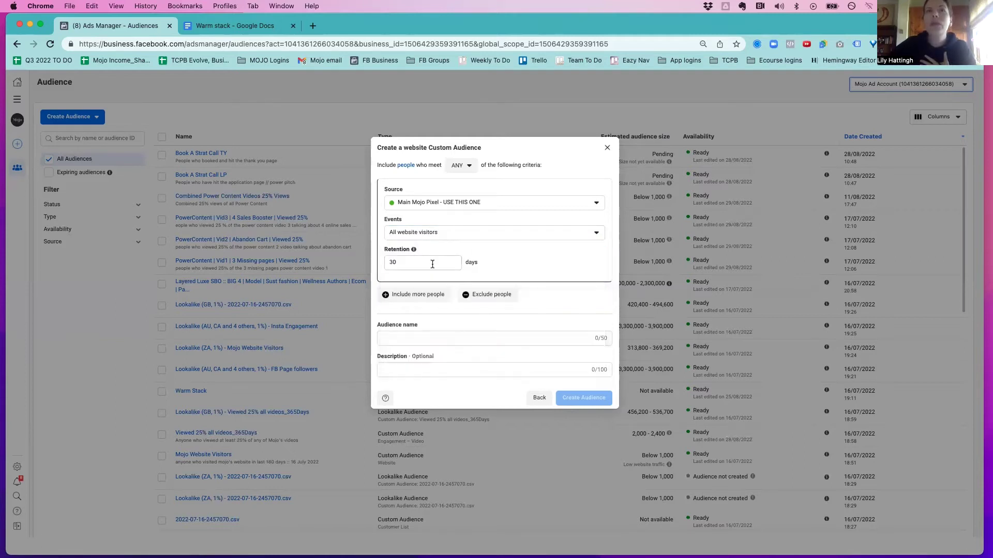
drag(432, 264, 379, 265)
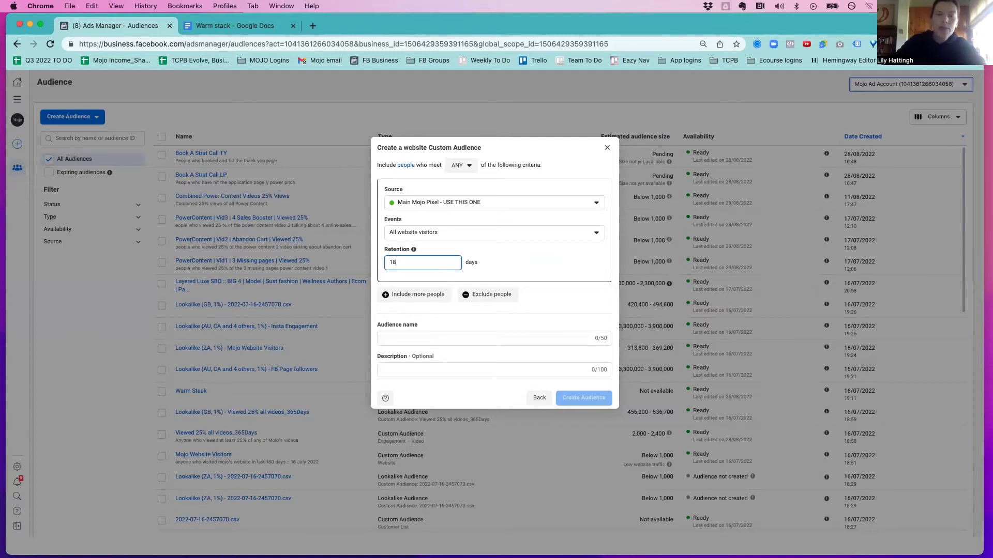
Step: Name the audience Website Visitors, leaving its optional description empty
click(430, 332)
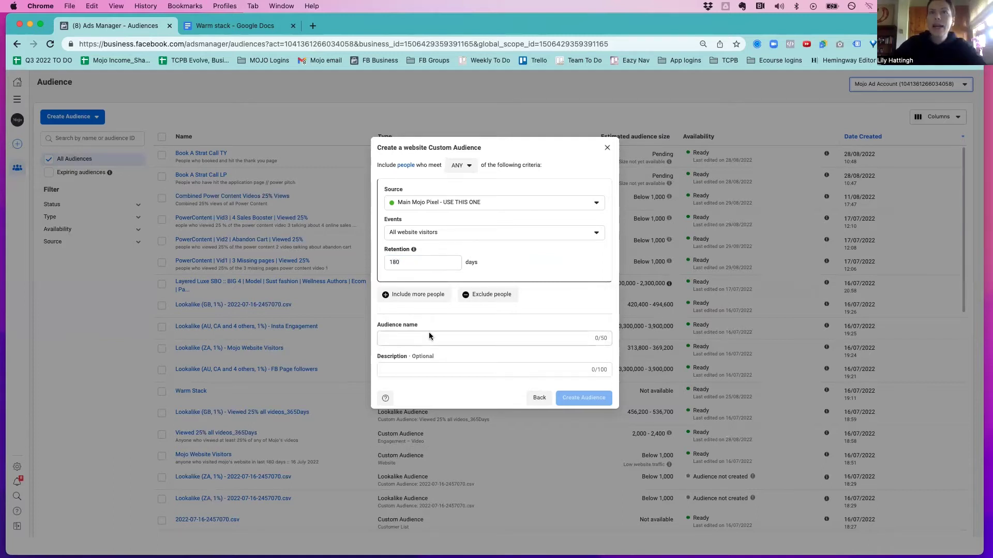
text(We)
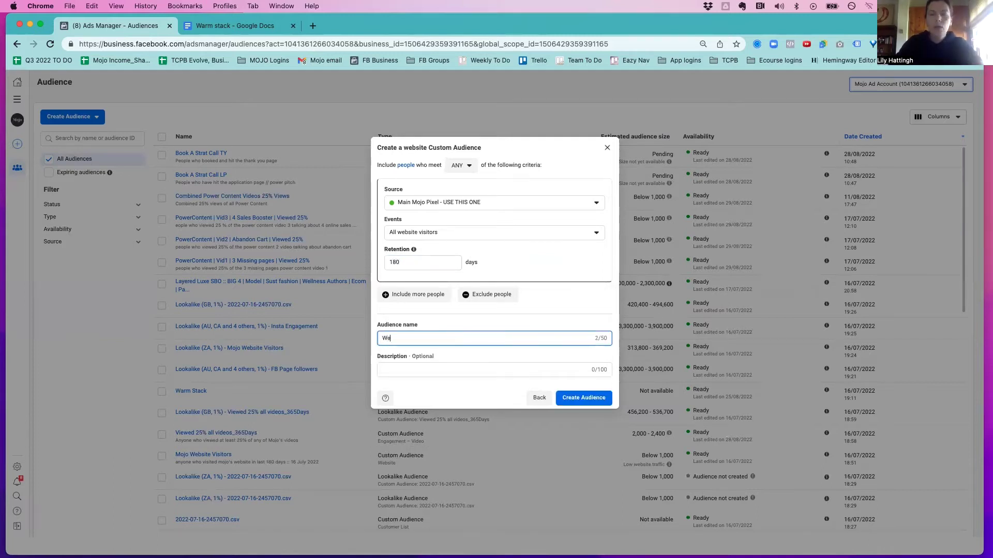
text(bsite Visito)
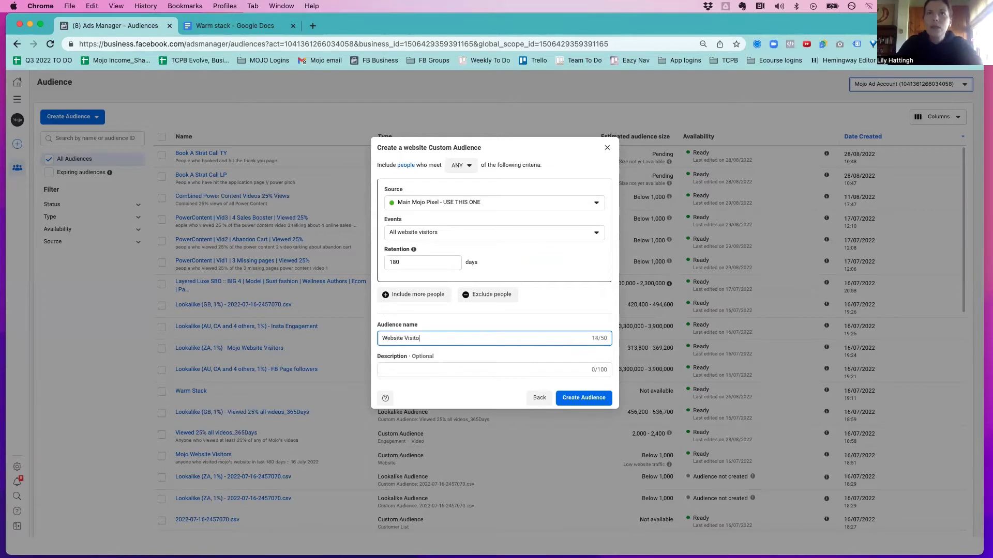
text(rs)
click(440, 368)
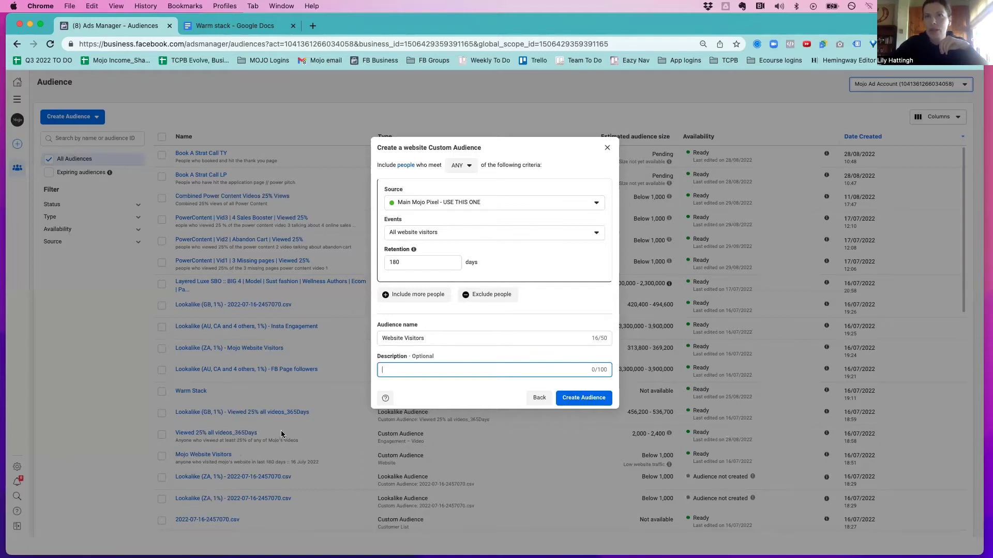
click(463, 380)
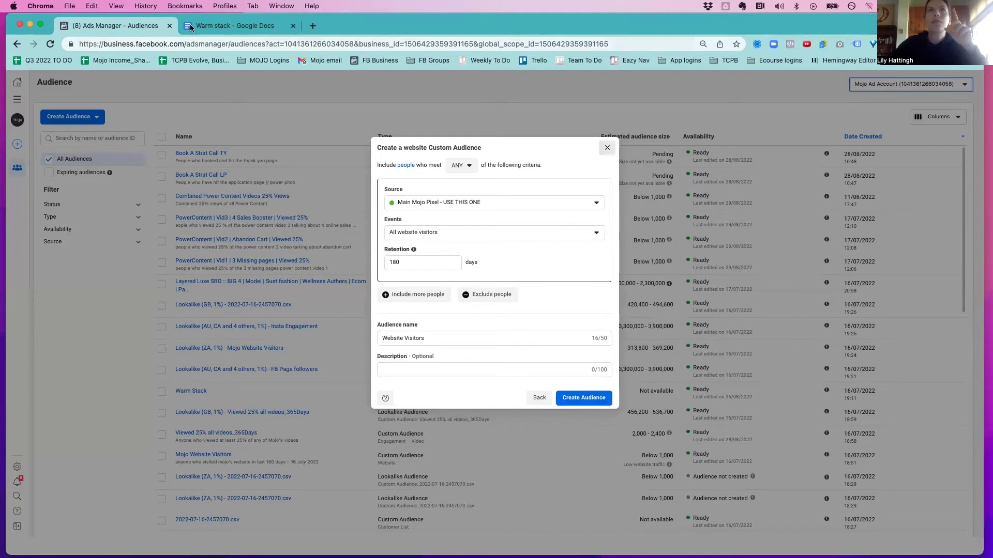
Step: Switch to the Warm stack document and review the Website visitors, FB Engagement and IG Engagement entries
click(232, 25)
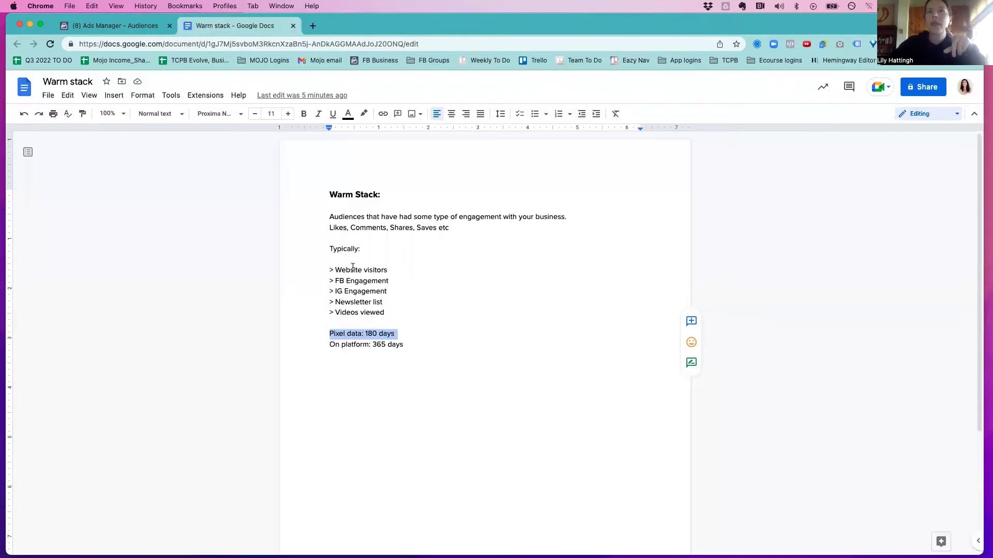
triple_click(402, 272)
drag(335, 281, 348, 291)
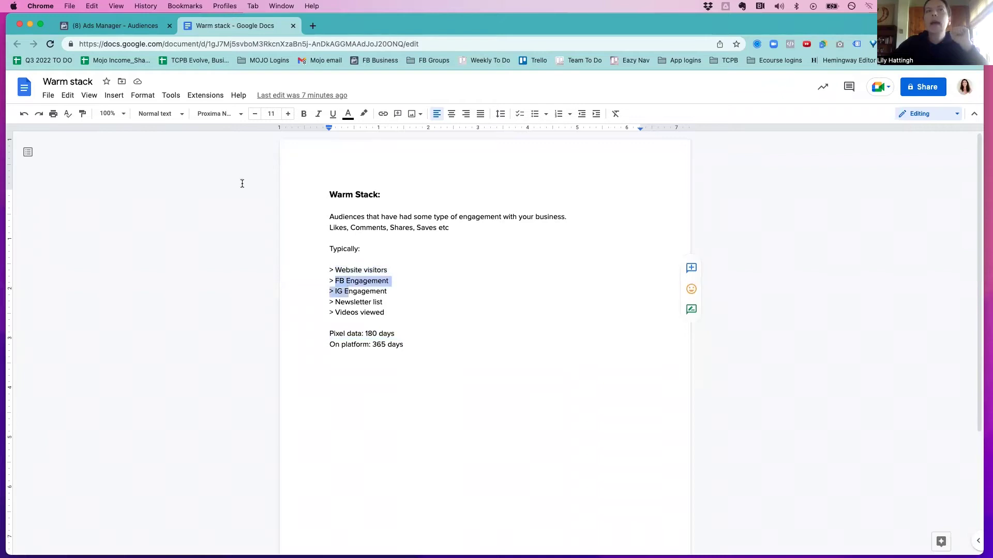
Step: Return to Ads Manager, discard the open website audience, and start a Custom Audience with Facebook Page as its source
click(131, 27)
click(177, 138)
click(66, 118)
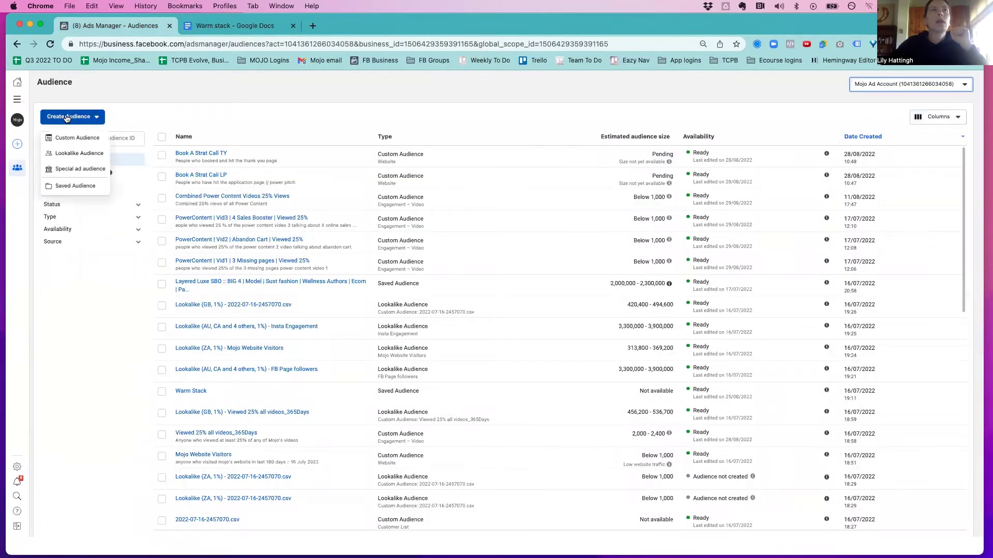
click(81, 137)
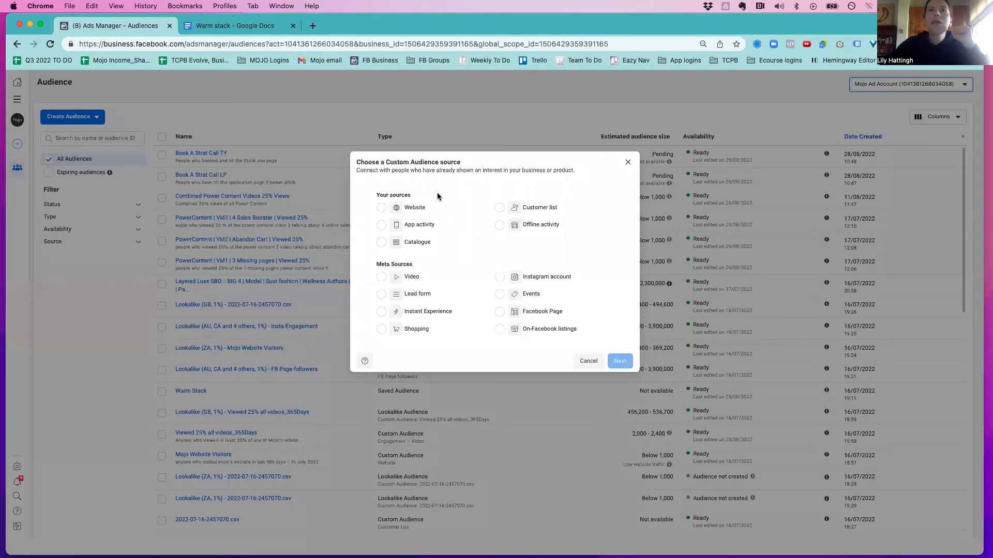
click(537, 317)
click(619, 365)
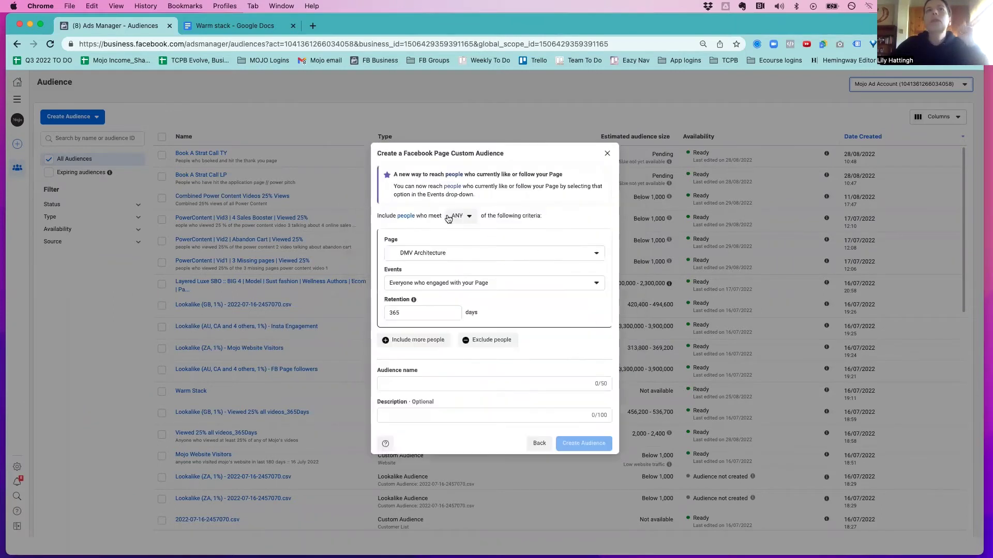
Step: Check the On platform retention in the Warm stack document, and choose Mojo Media Agency as the audience's Page in Ads Manager
click(240, 26)
drag(327, 344, 423, 345)
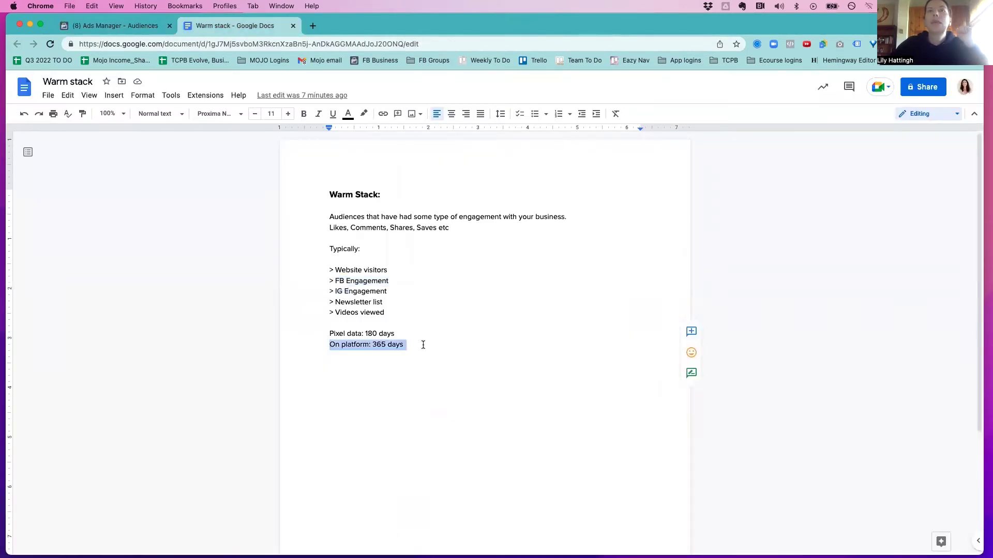
click(99, 28)
click(429, 237)
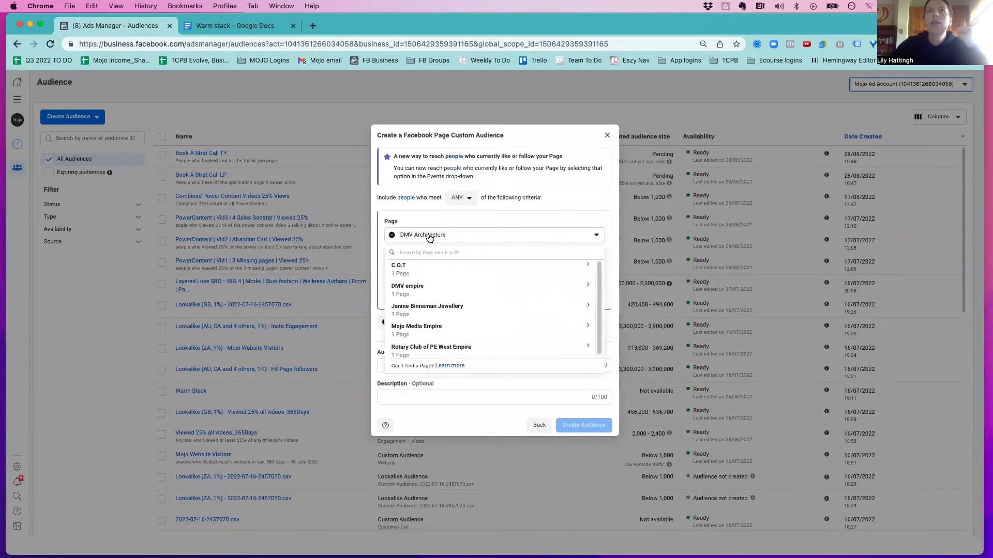
click(415, 329)
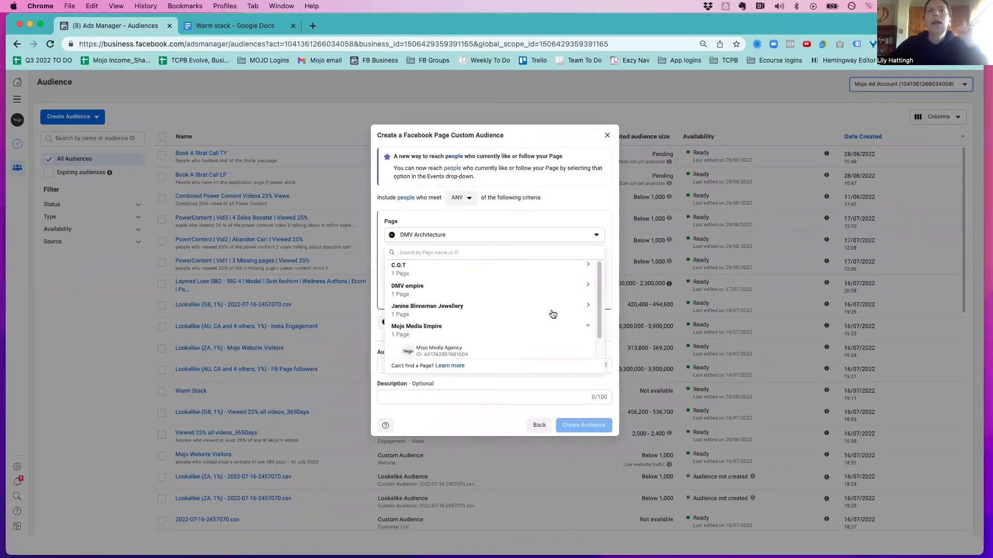
click(515, 352)
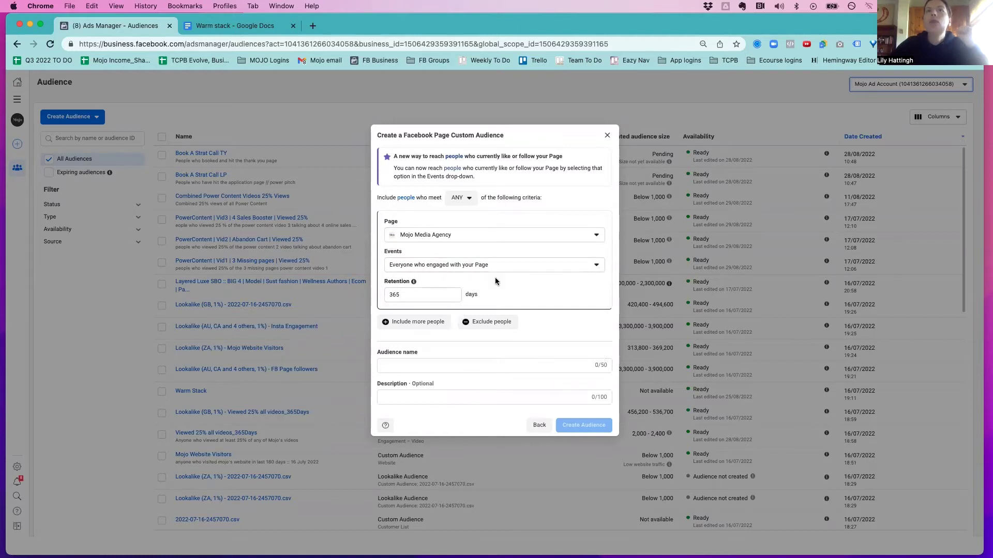
Step: Set the Facebook Page audience's event to People who engaged with any post or ad
click(489, 265)
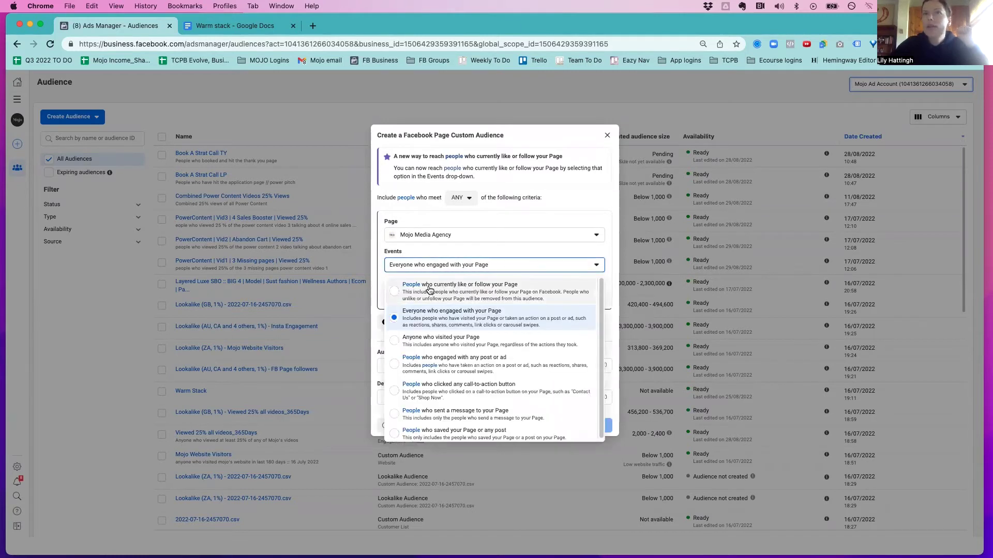
scroll(460, 308, down, 1)
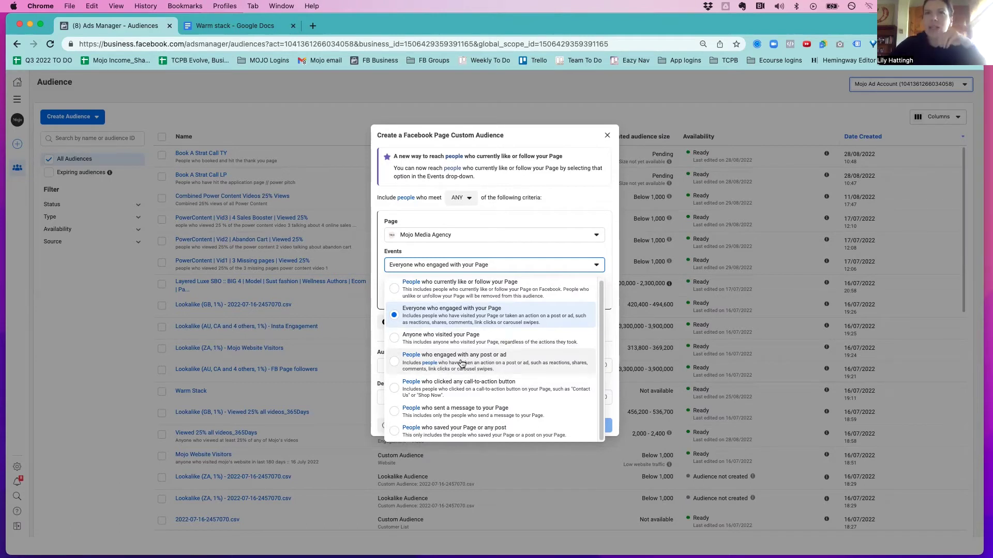
click(394, 364)
Step: Name the Facebook Page audience FB Engagement with no description, and close its setup without creating it
click(444, 364)
text(FB Engagment)
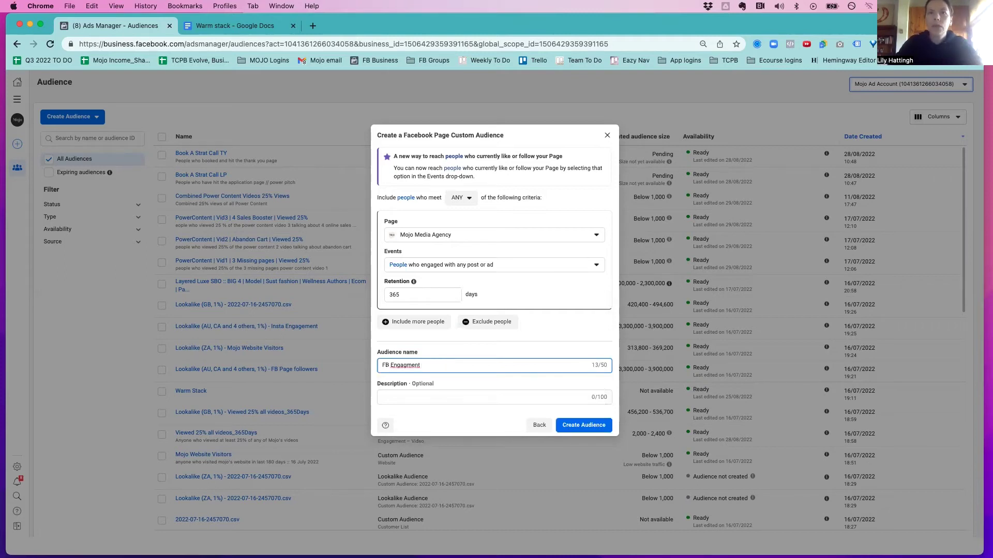
key(BackSpace)
key(BackSpace)
key(BackSpace)
click(398, 397)
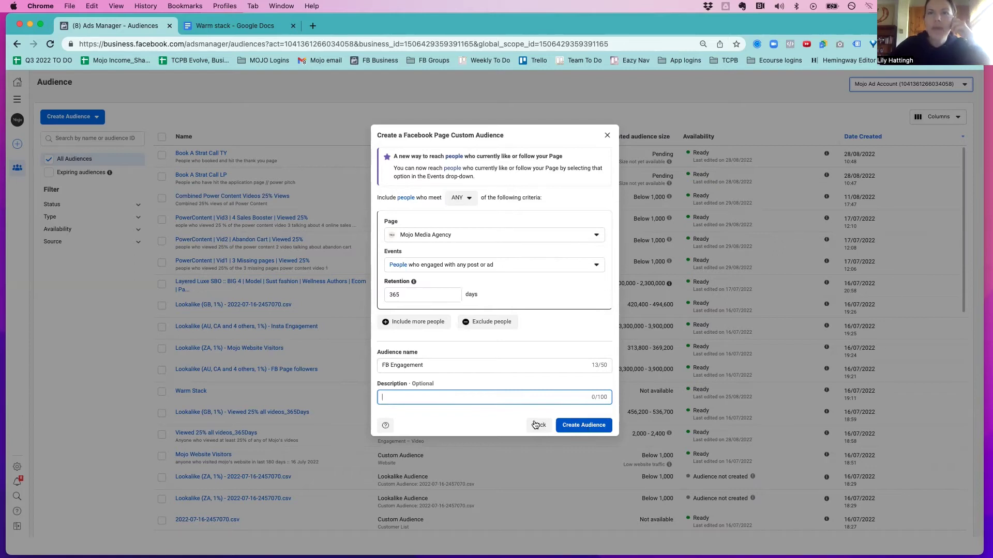
click(604, 139)
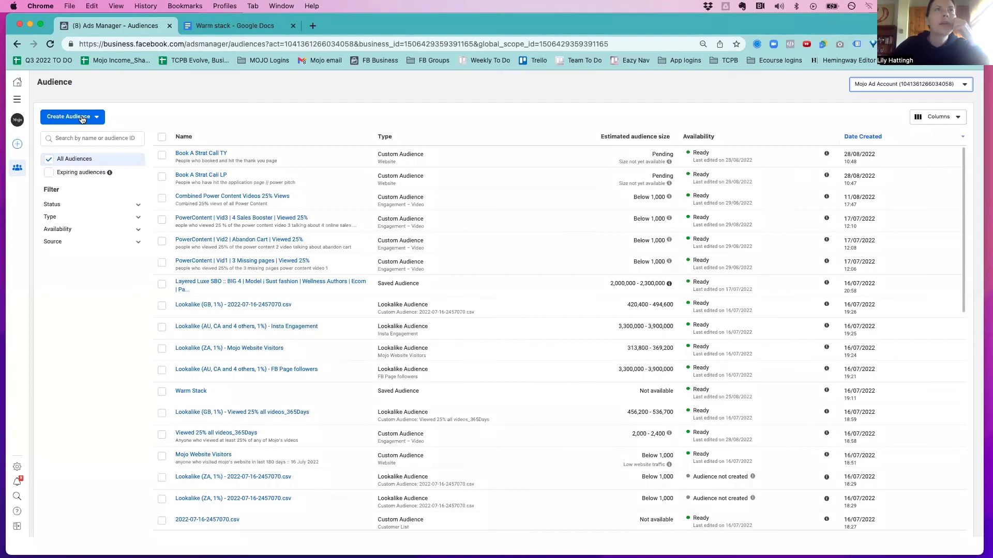
Step: Start a new Custom Audience with Instagram account as its source
click(82, 119)
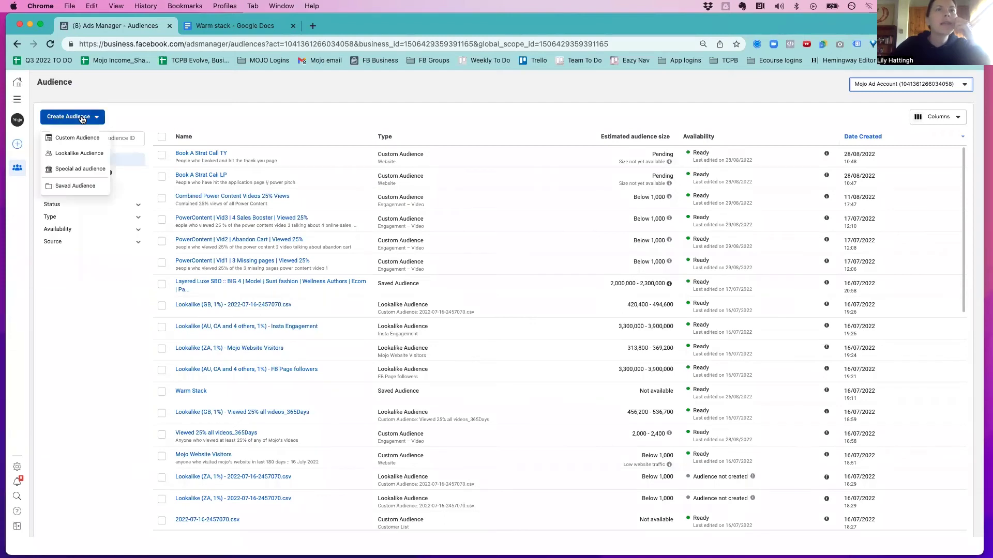
scroll(258, 311, down, 1)
scroll(86, 187, down, 3)
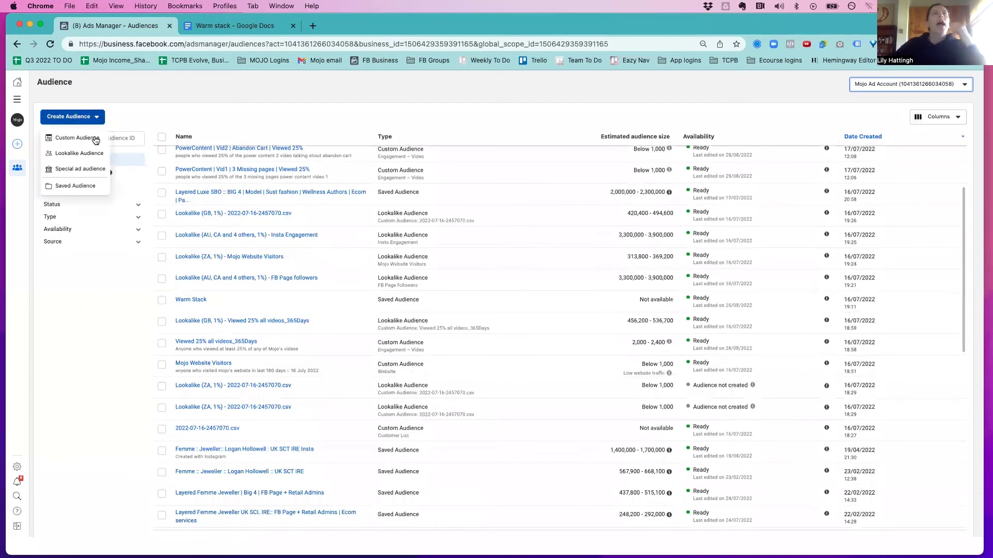
click(78, 138)
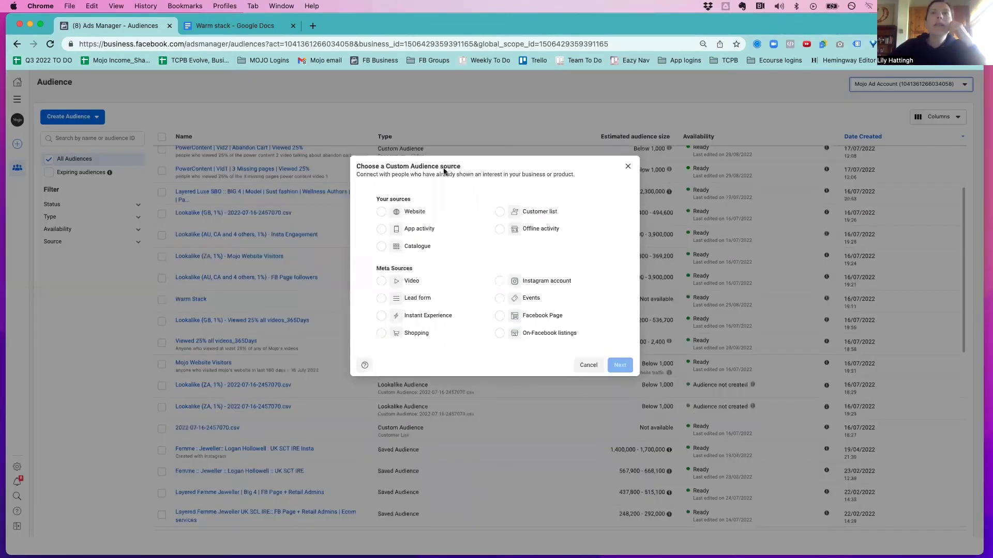
click(541, 282)
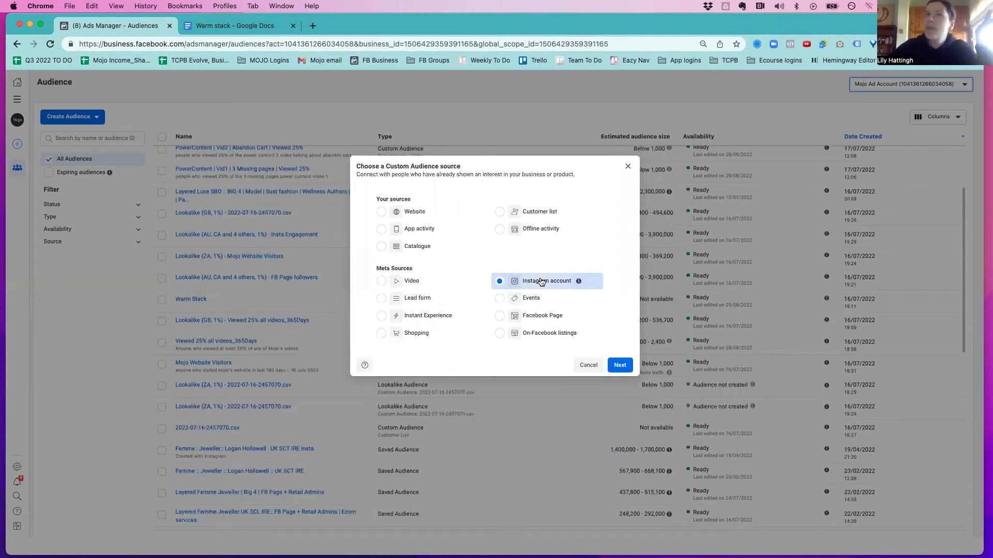
click(618, 366)
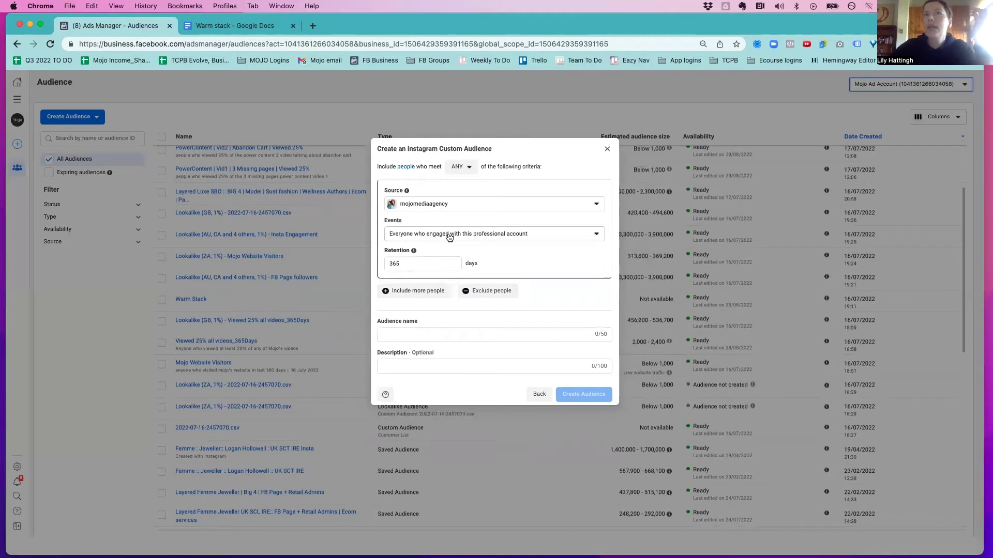
Step: Set the Instagram audience's event to People who engaged with any post or ad, with a retention of 365 days
click(539, 234)
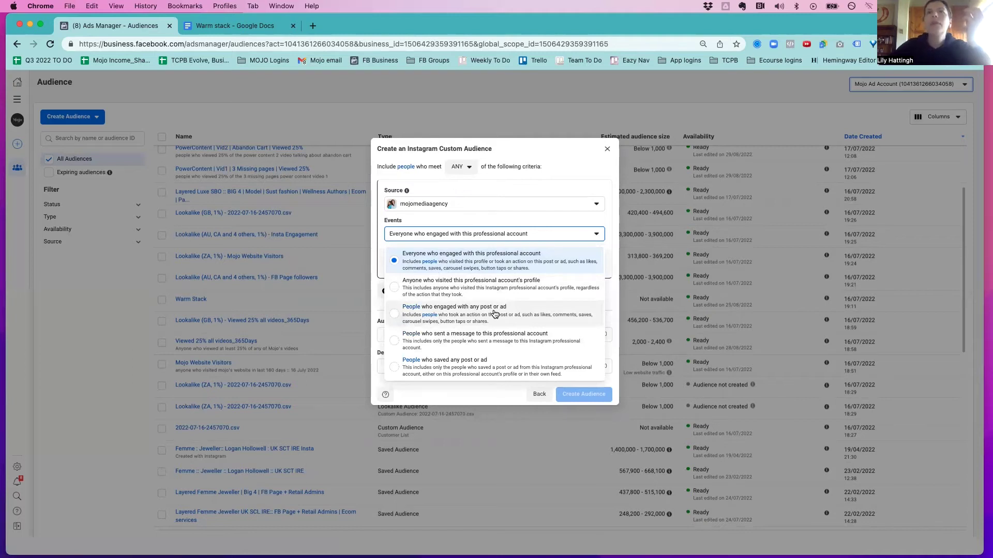
click(477, 188)
click(460, 238)
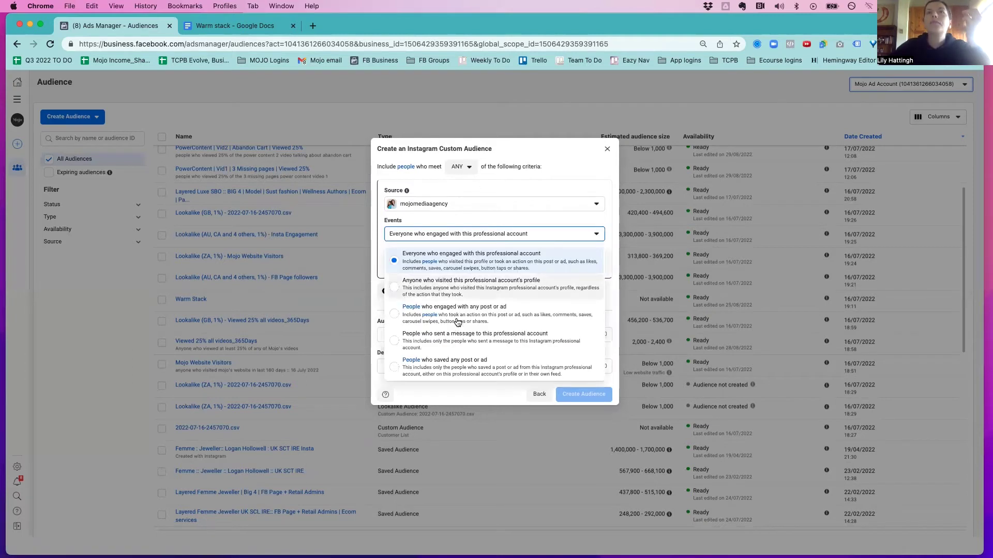
click(457, 315)
click(422, 264)
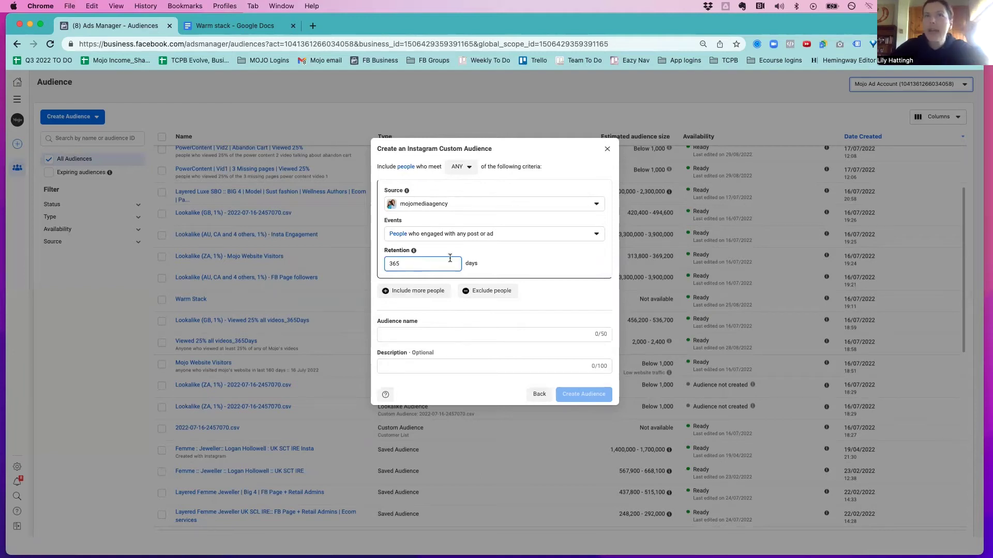
Step: Try a placeholder name for the Instagram audience, clear it, and close the setup without creating the audience
click(445, 333)
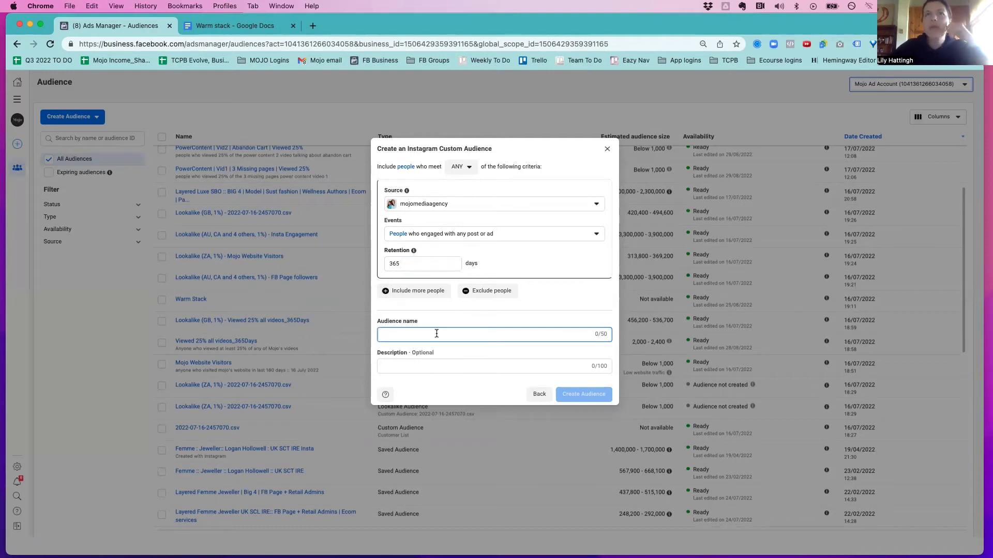
click(398, 365)
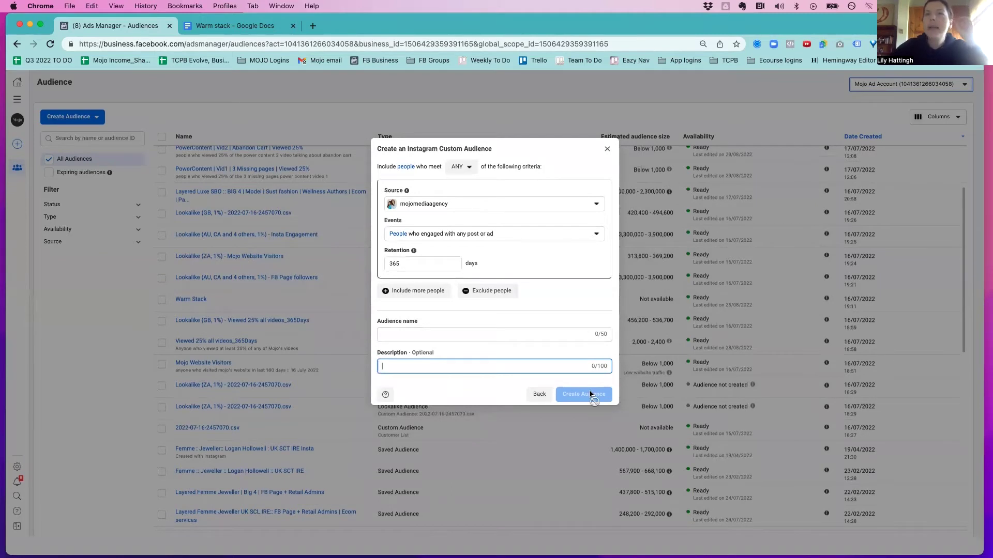
click(485, 335)
text(adsf)
drag(419, 334, 358, 333)
key(BackSpace)
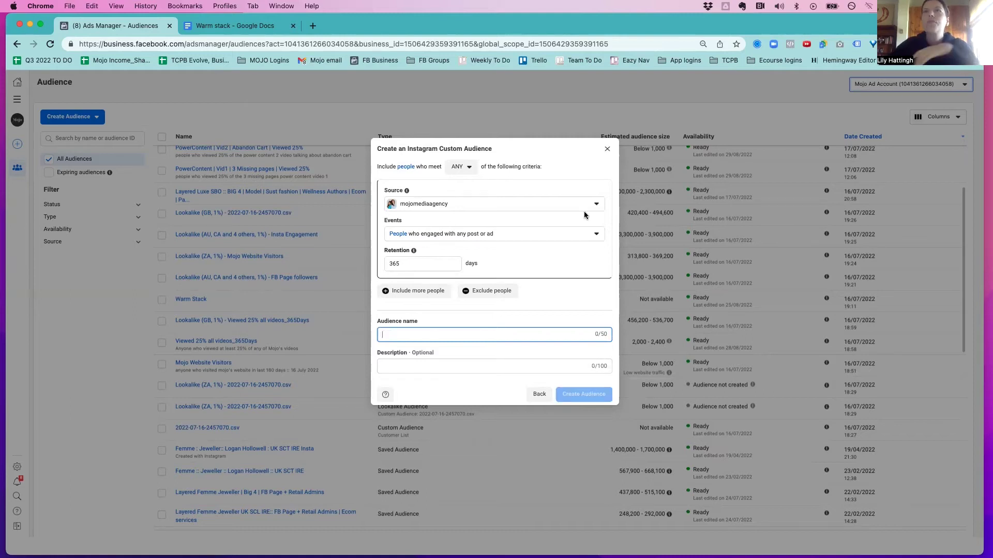
click(607, 149)
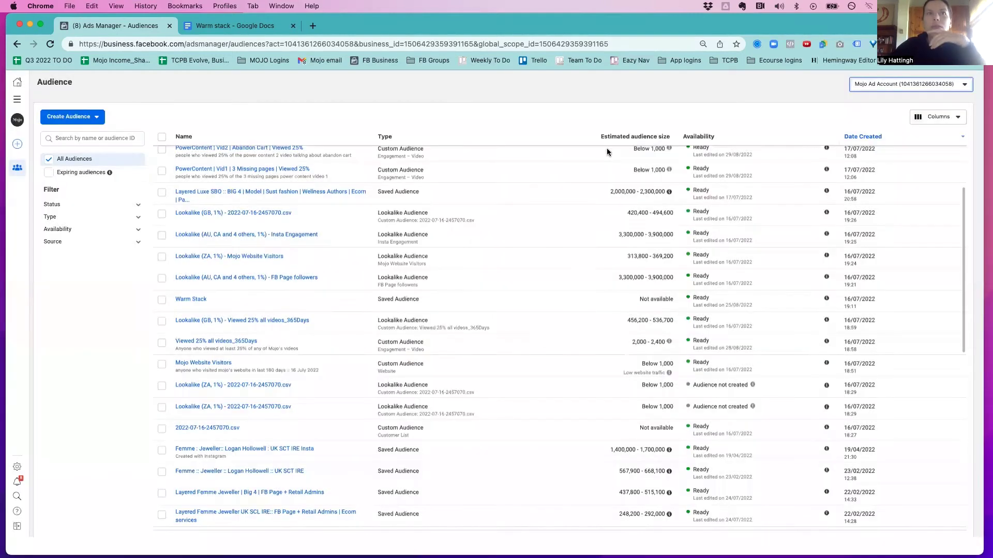
Step: Check the Newsletter list entry in the Warm stack document, and return to Ads Manager
click(220, 27)
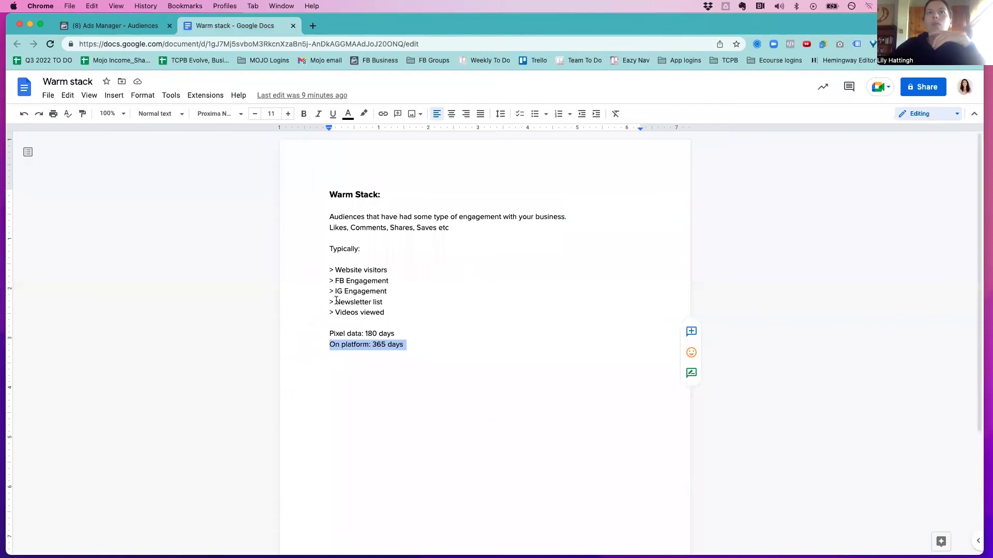
drag(384, 302, 334, 302)
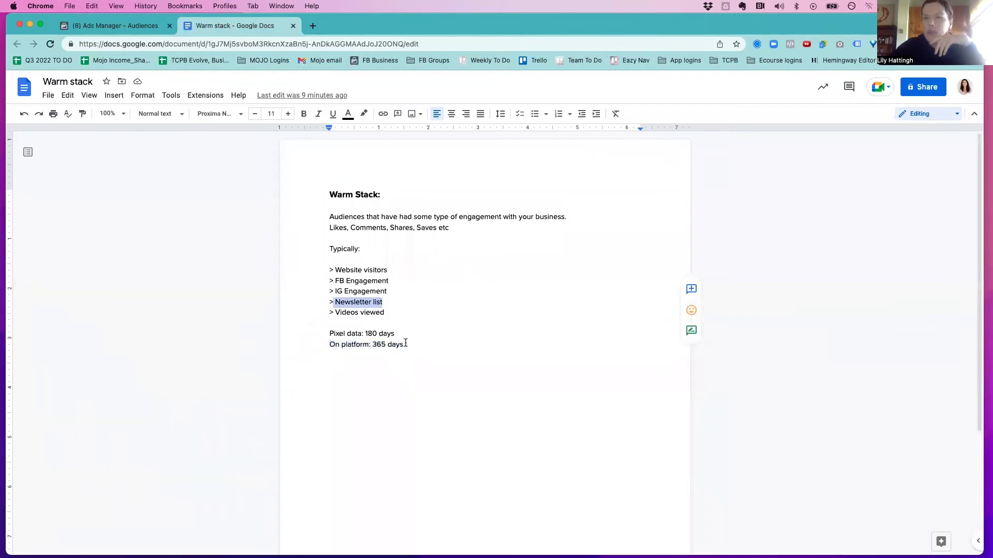
click(97, 25)
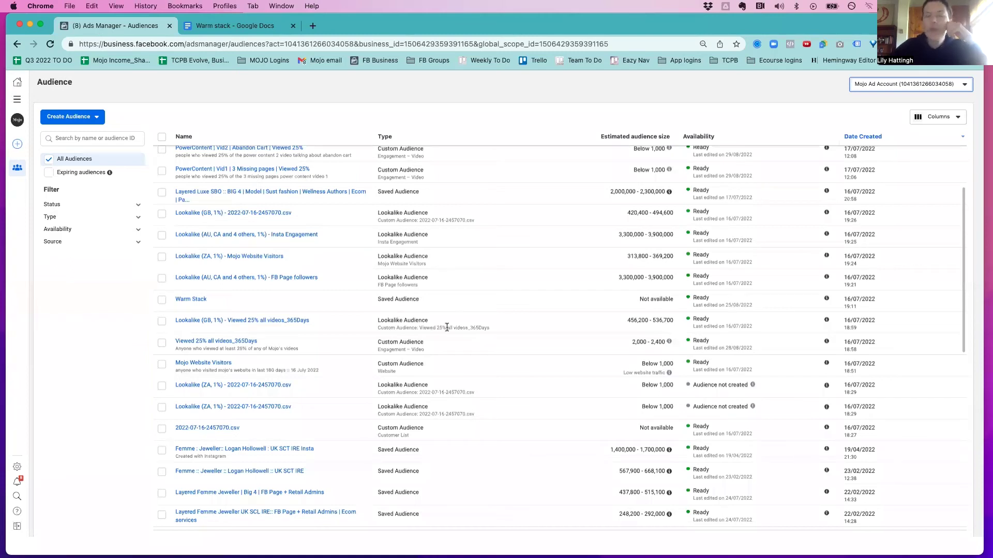
Step: Start a Custom Audience from a Customer list, look at its Mailchimp import option, and close it without logging in
click(82, 117)
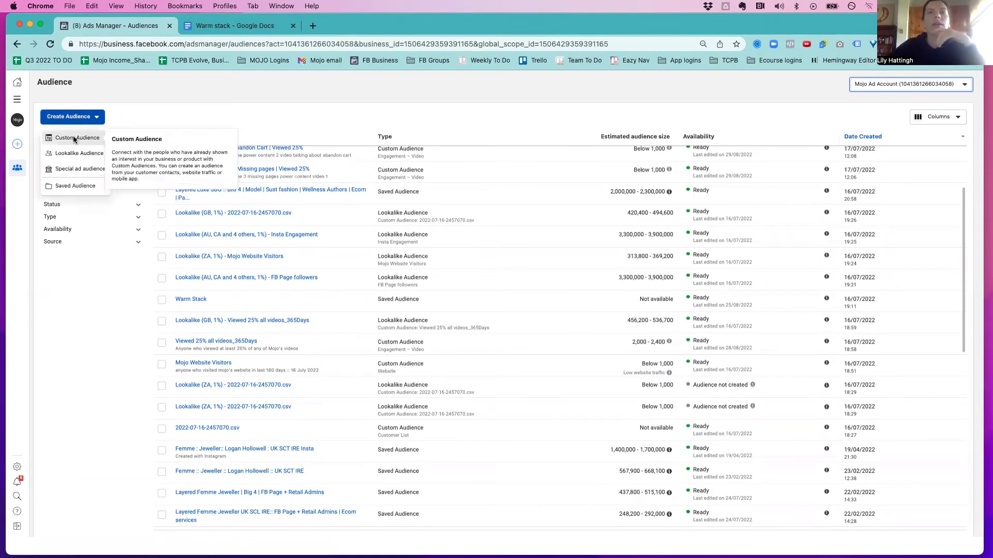
click(74, 137)
click(527, 214)
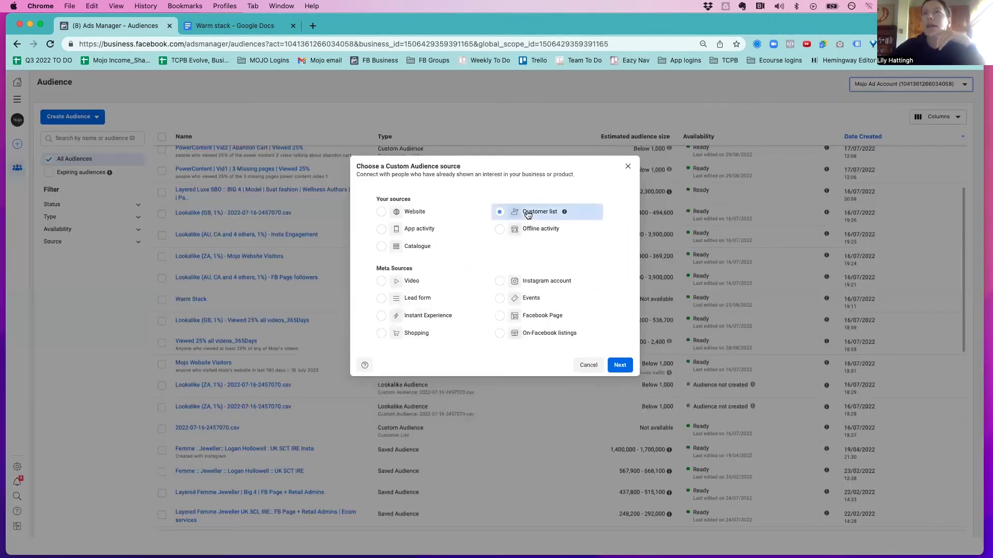
click(619, 365)
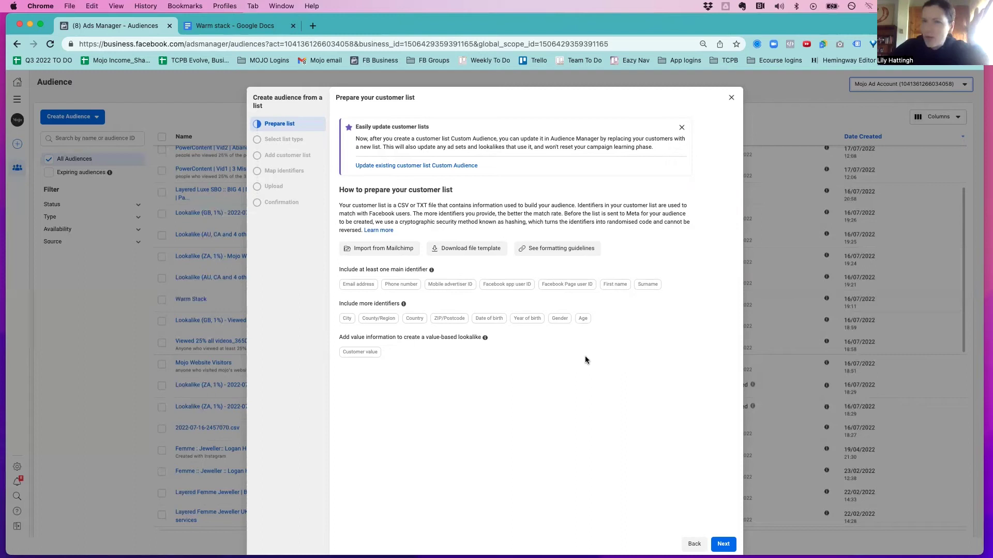
click(370, 250)
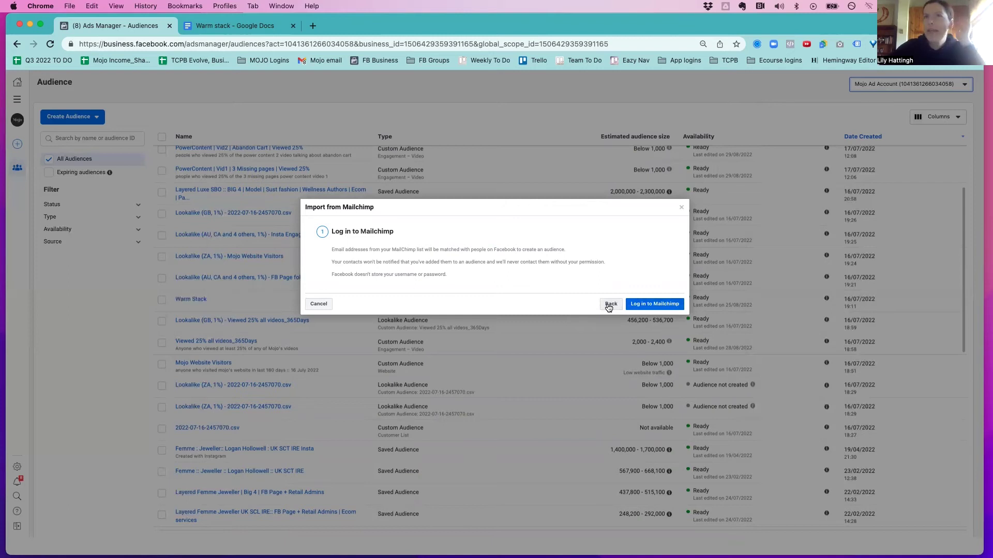
click(682, 208)
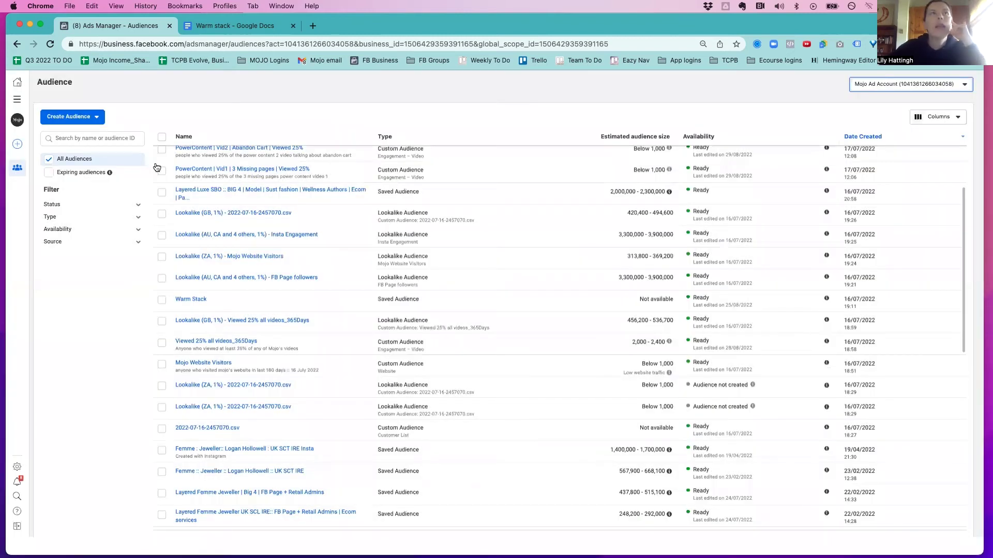
Step: Start a new Custom Audience with Video as its source
click(94, 119)
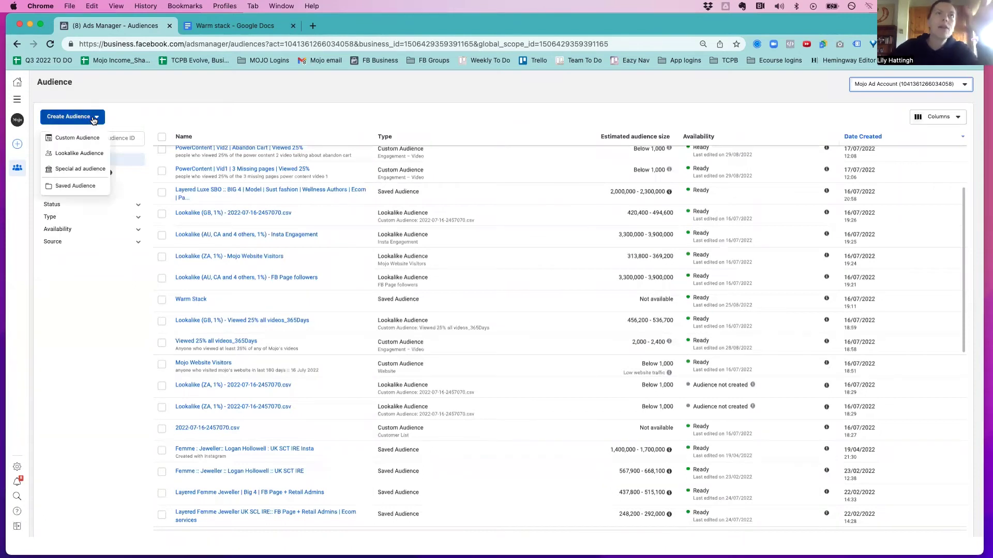
click(77, 139)
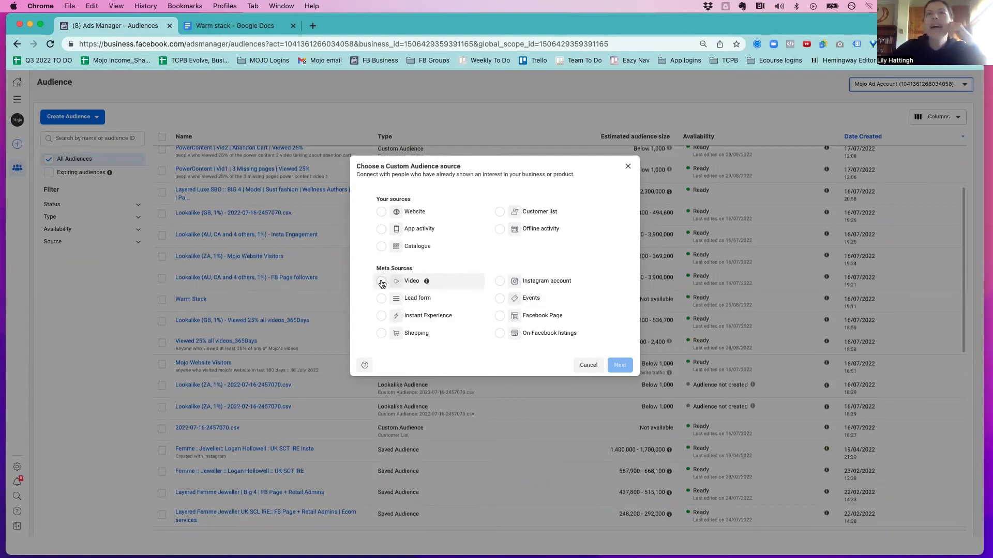
click(382, 283)
click(629, 369)
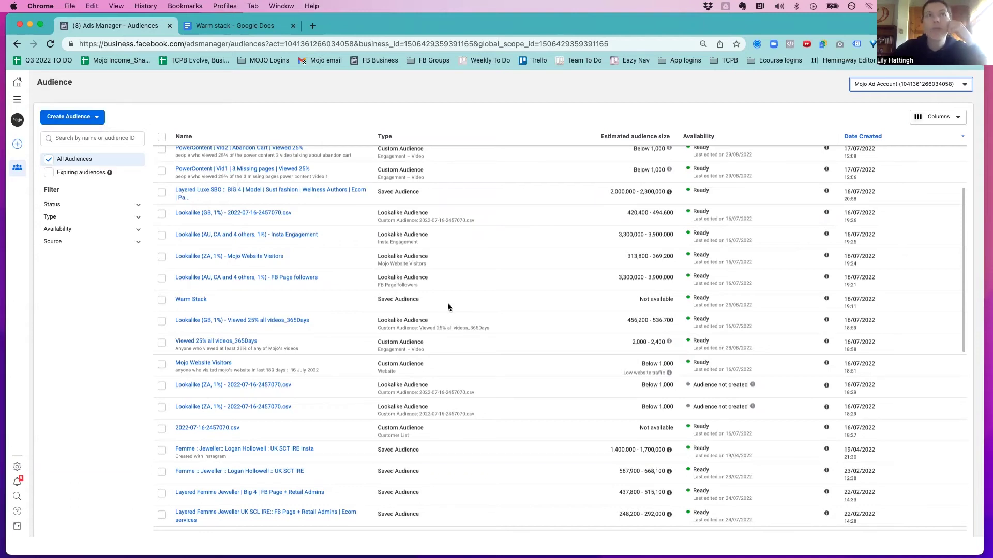
Step: Reload the audience list page and set up a fresh Custom Audience with Video as its source
click(77, 116)
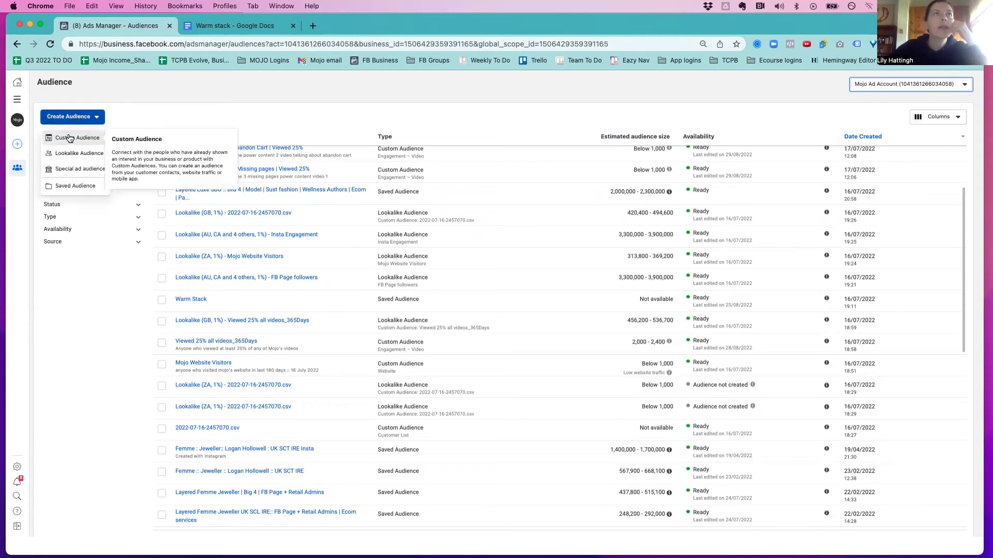
click(449, 309)
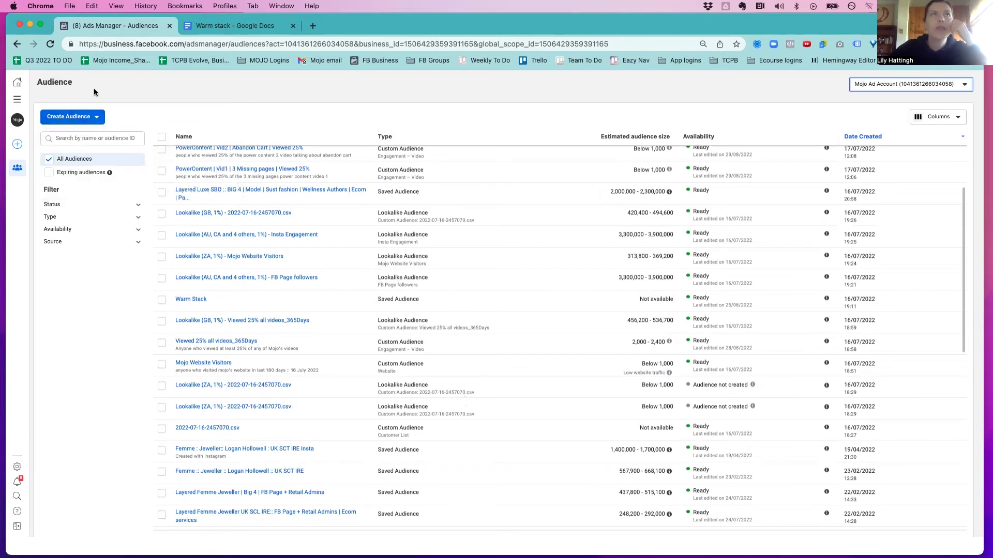
click(50, 43)
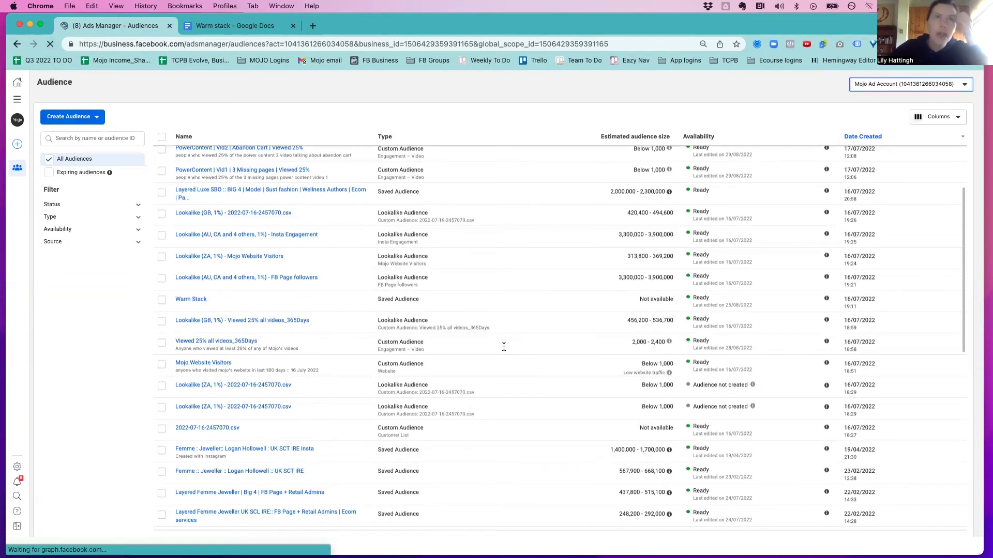
click(75, 120)
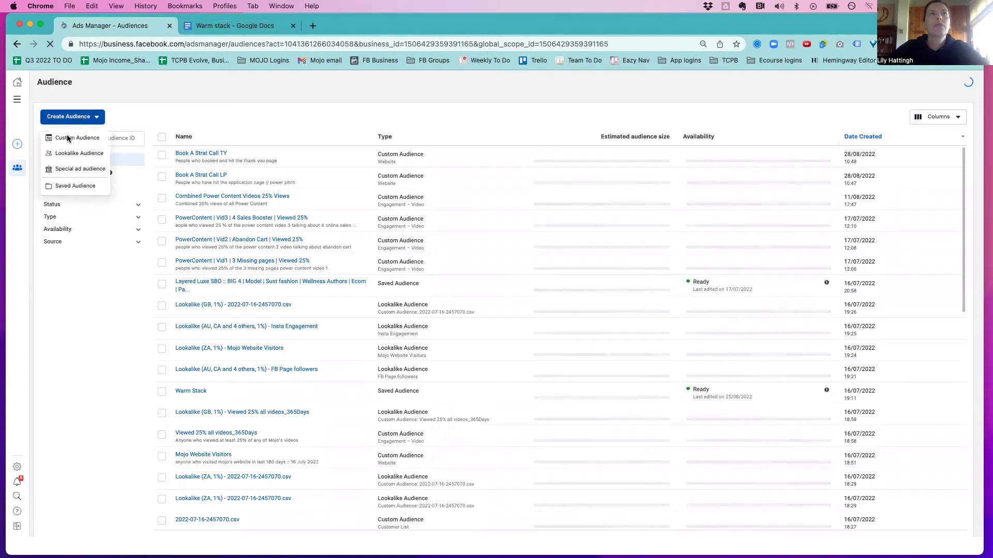
click(67, 138)
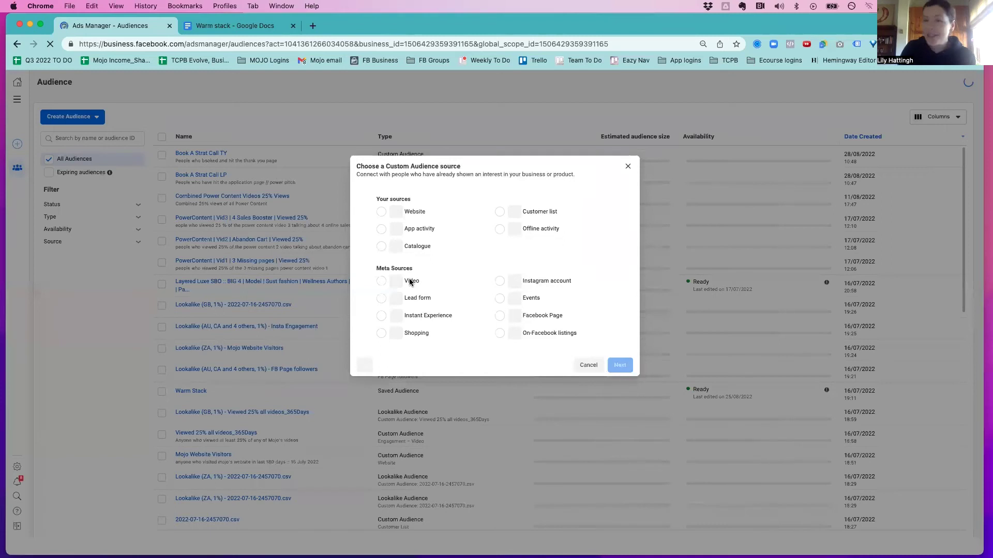
click(381, 281)
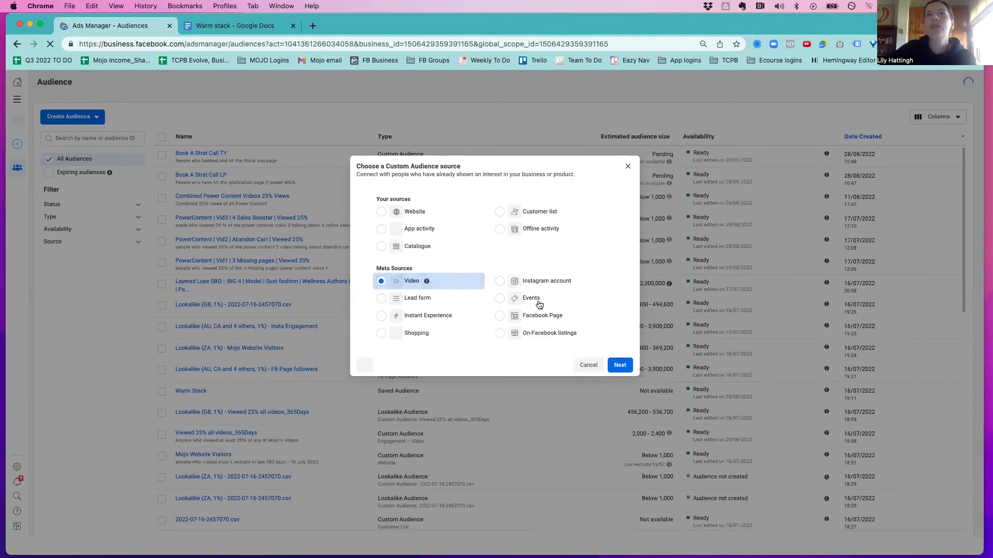
click(620, 365)
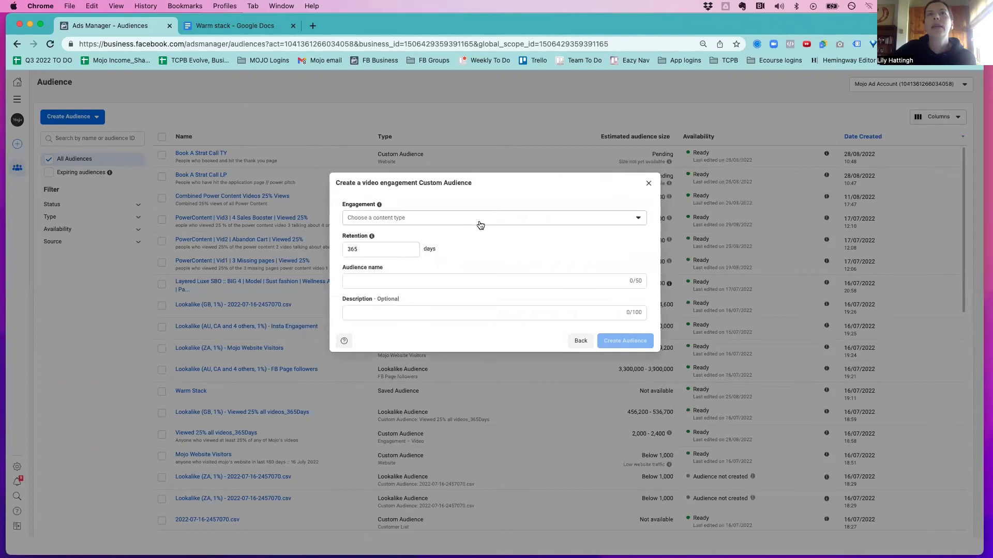
Step: Set the video audience's engagement to people who have watched at least 25% of your video
click(521, 218)
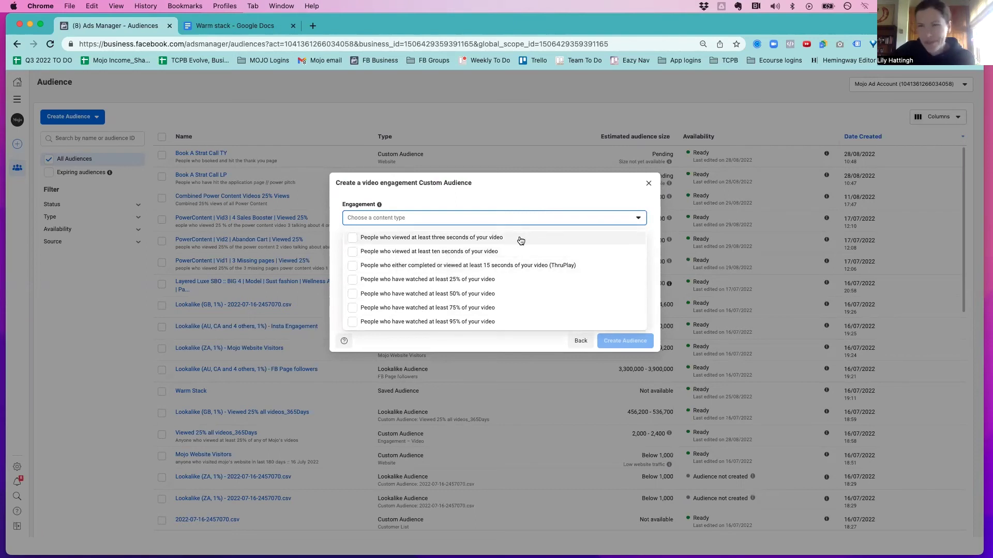
click(485, 281)
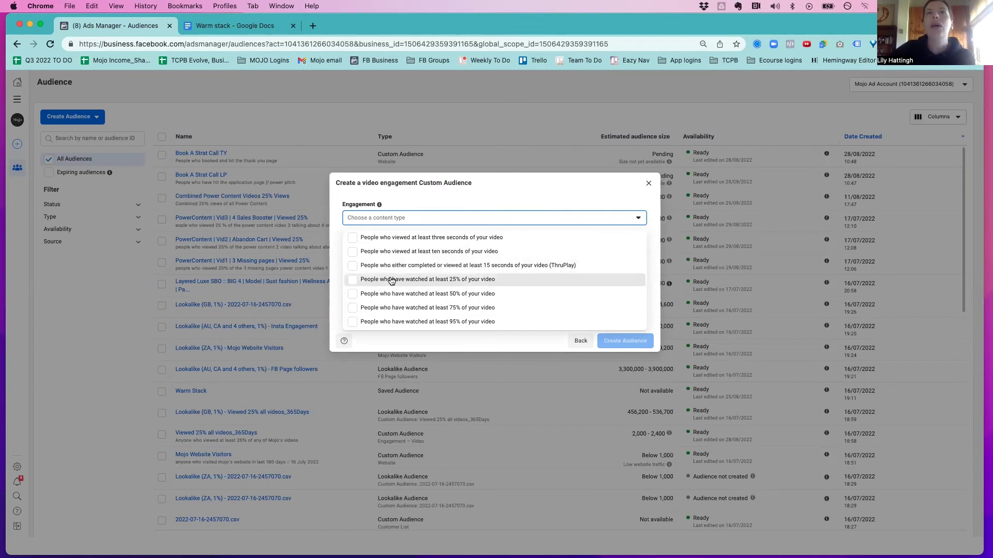
click(500, 194)
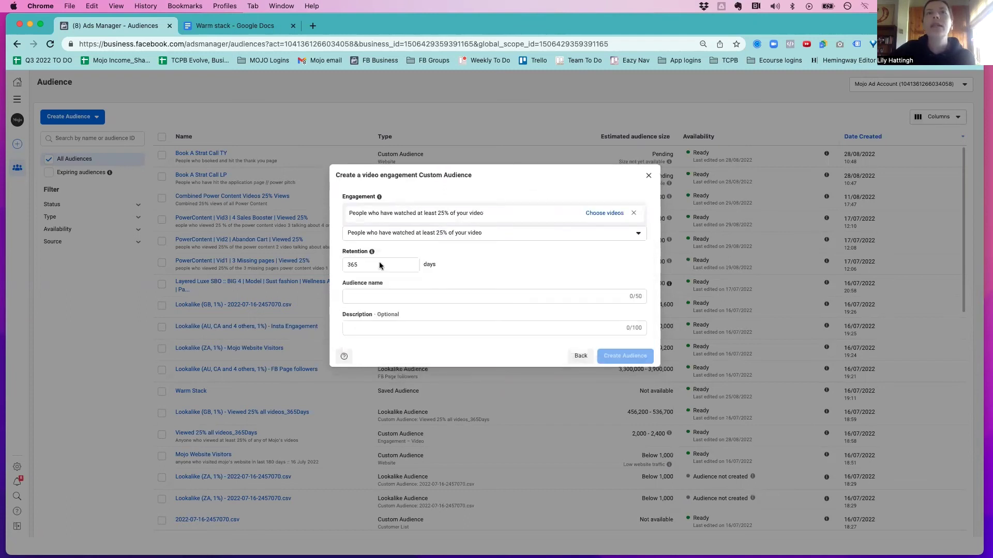
click(426, 294)
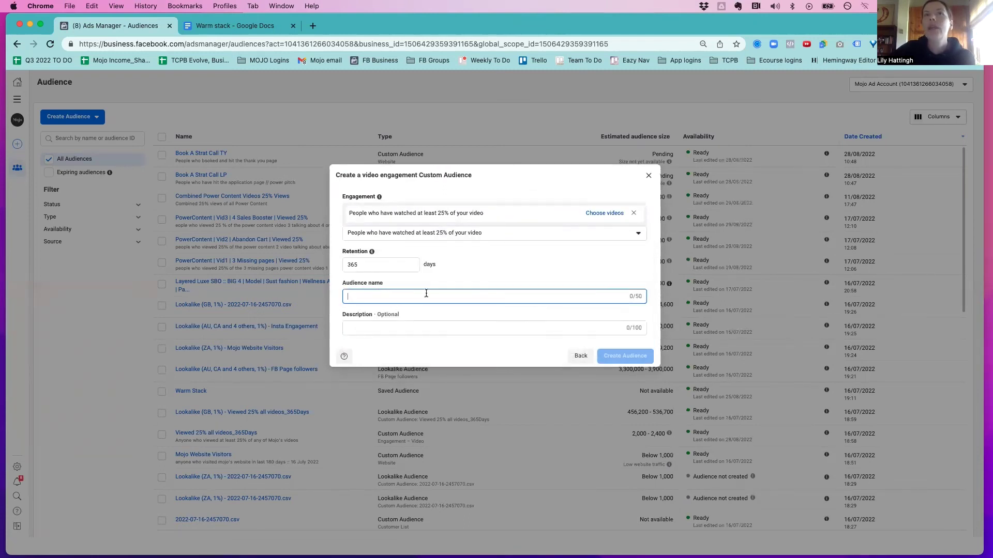
Step: Choose the four most recent videos of the Mojo Media Agency Facebook Page for the video audience
click(607, 213)
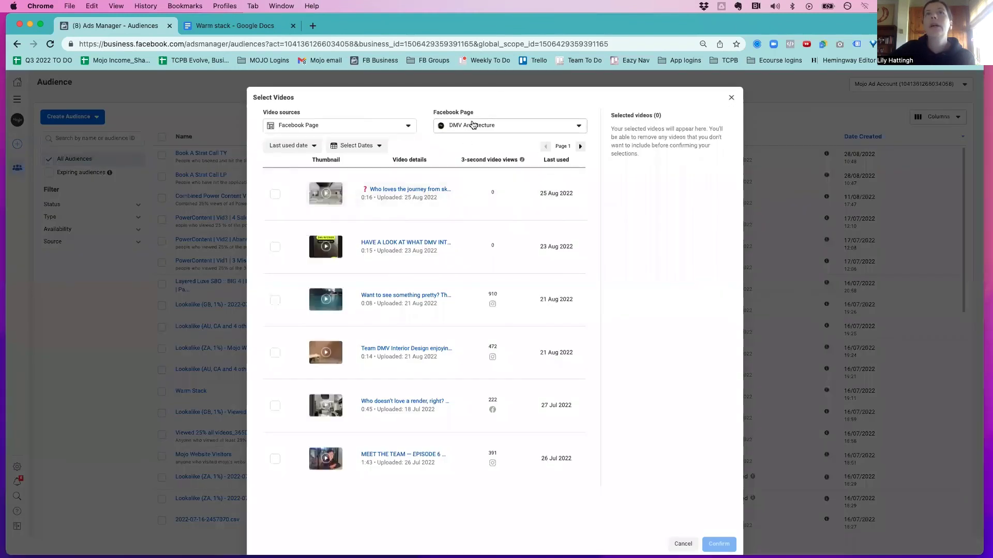
click(472, 126)
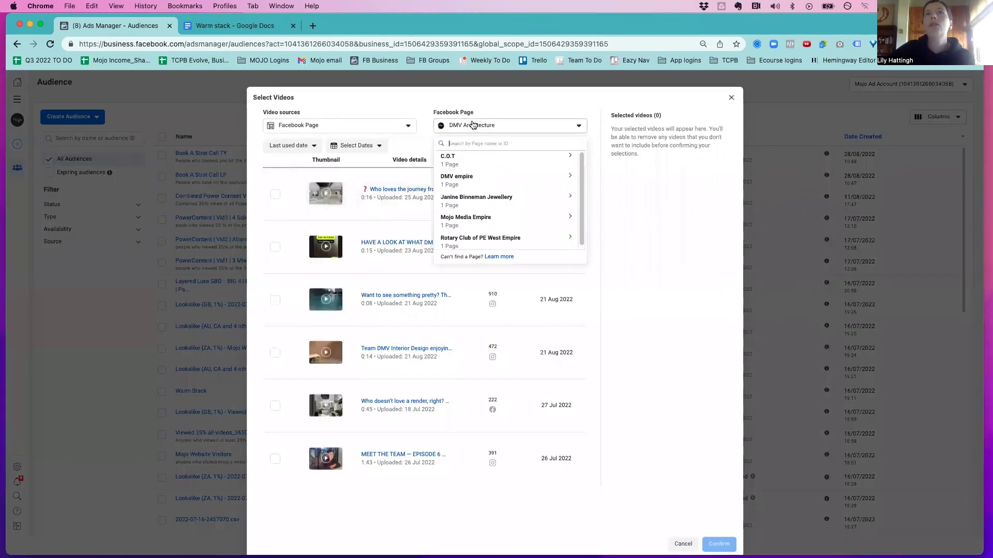
click(460, 223)
click(496, 242)
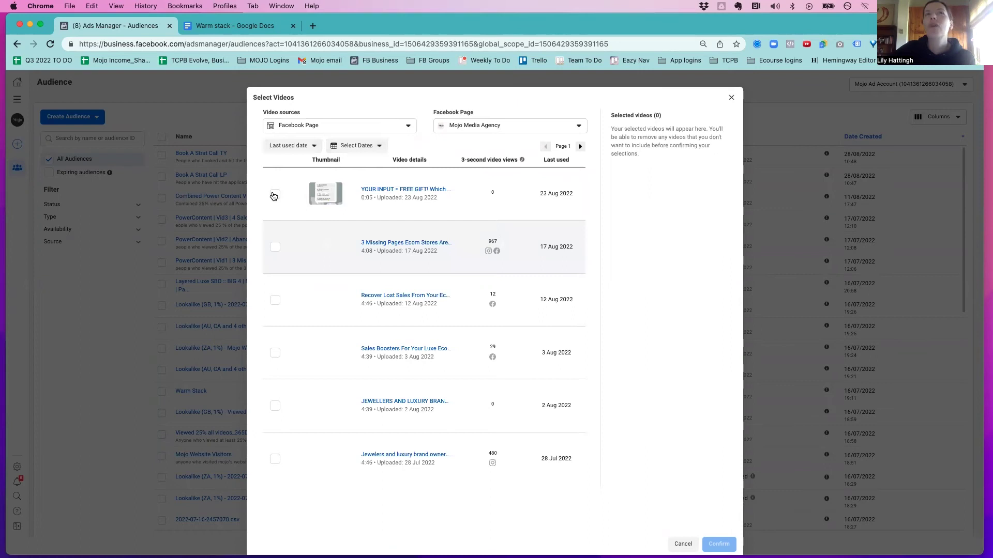
click(275, 194)
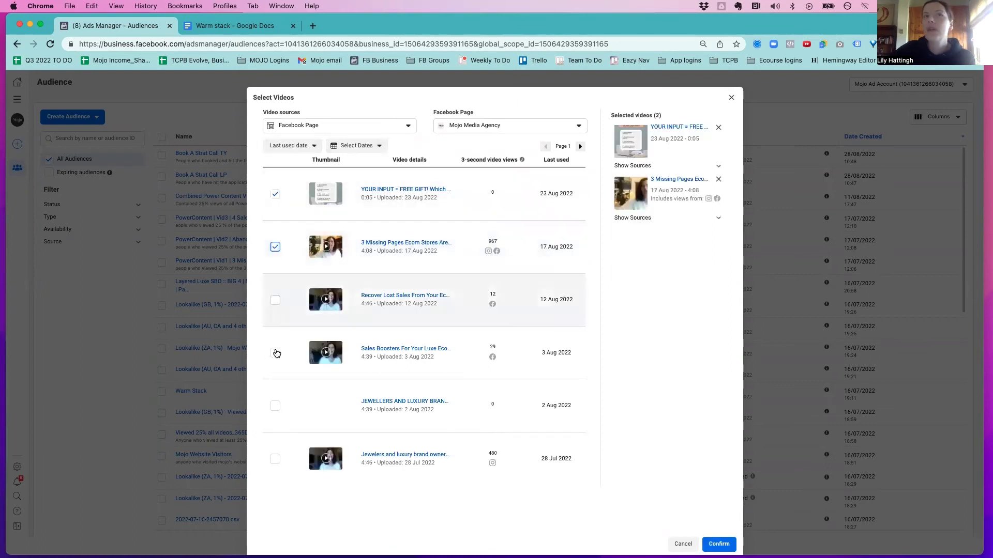
click(275, 352)
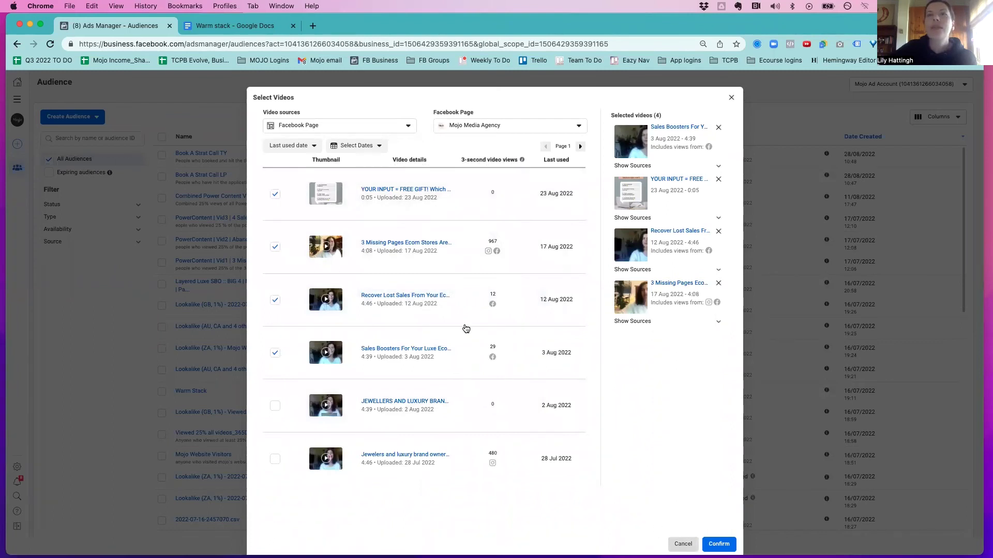
Step: Cancel the video selection and close the video audience setup without creating the audience
click(677, 541)
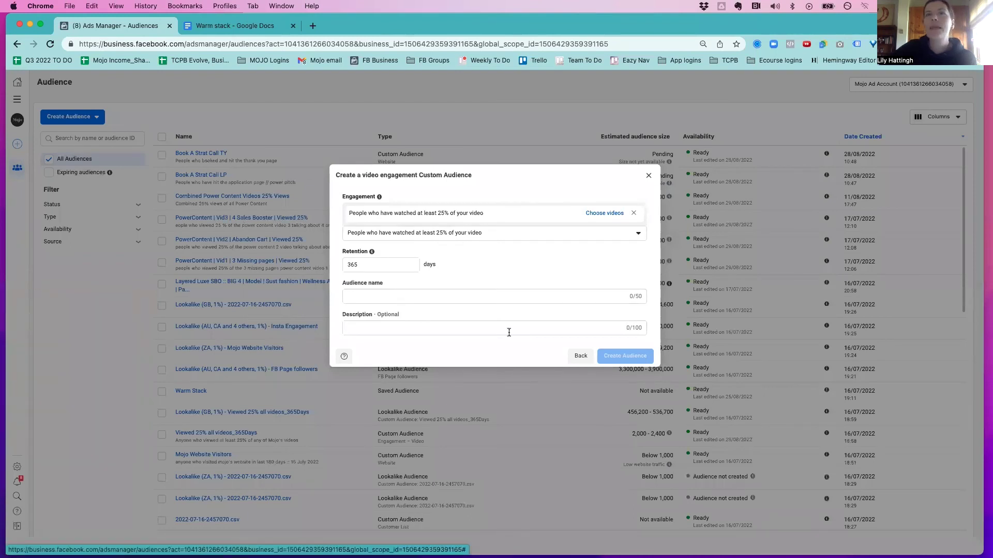
click(648, 178)
click(625, 166)
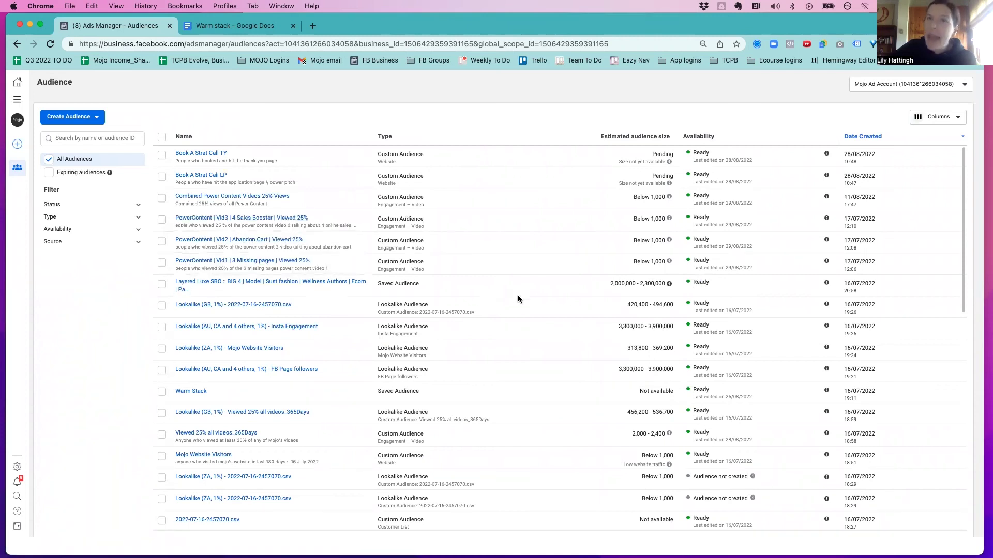
Step: Check the details and type of the existing Warm Stack audience, and start a Saved Audience named "Warm"
mouse_move(194, 394)
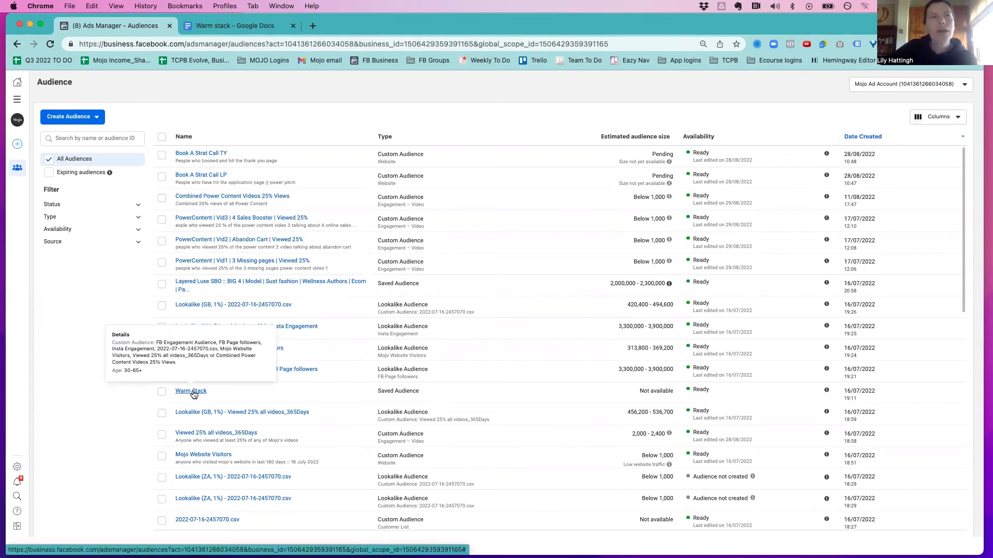
drag(377, 391, 433, 401)
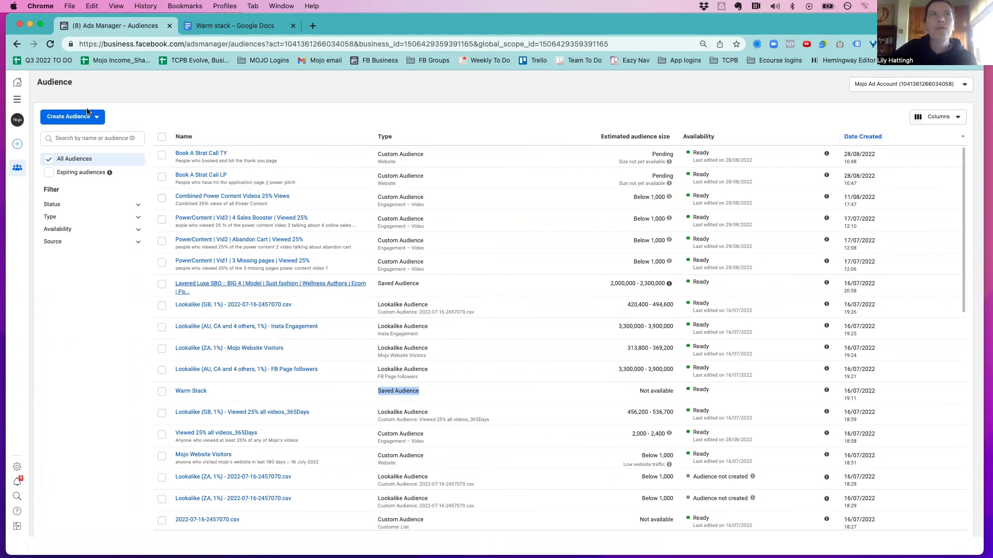
click(73, 117)
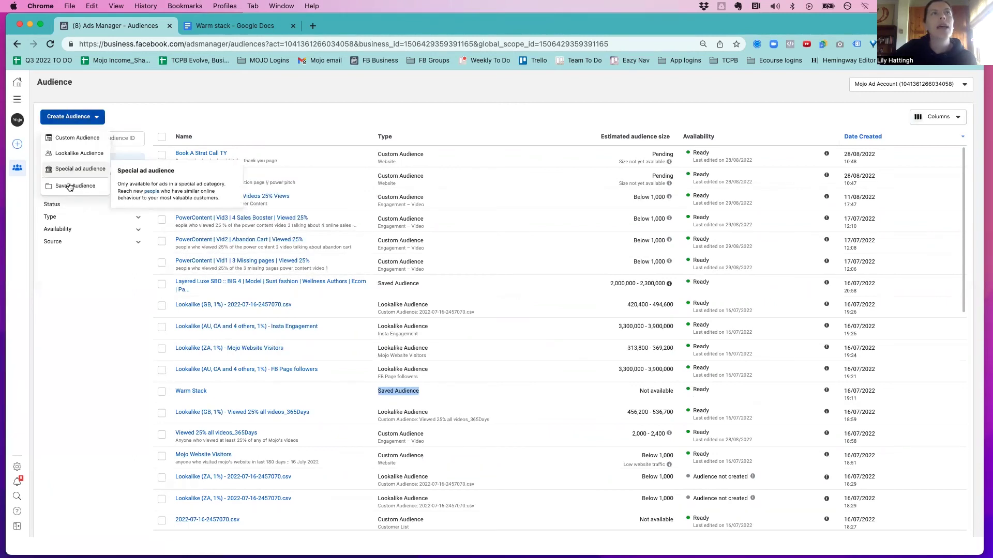
click(540, 279)
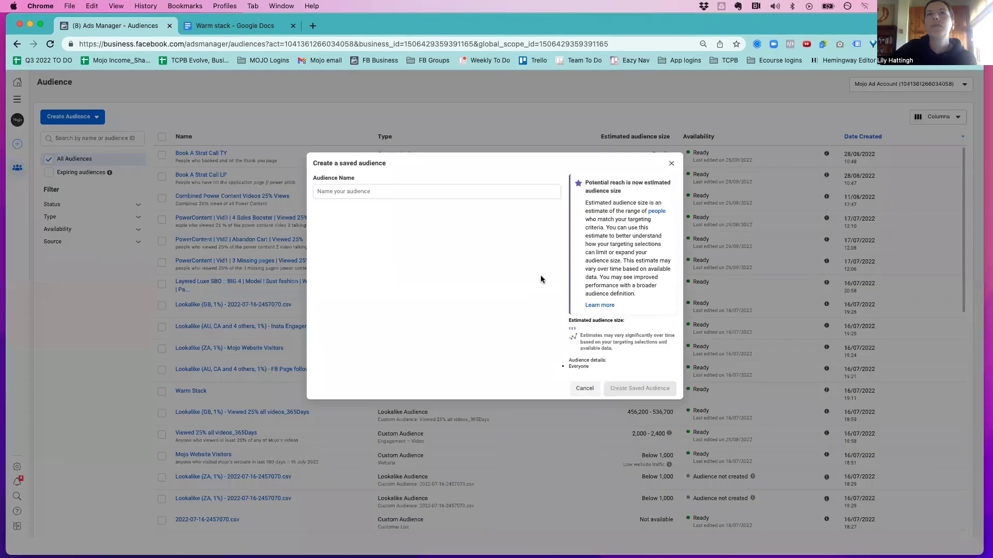
click(466, 188)
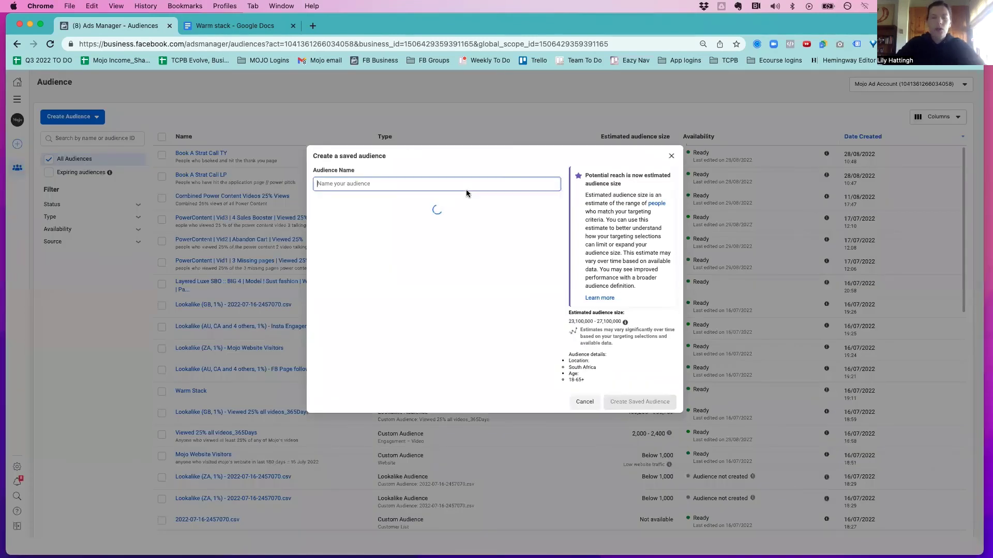
text(Warm)
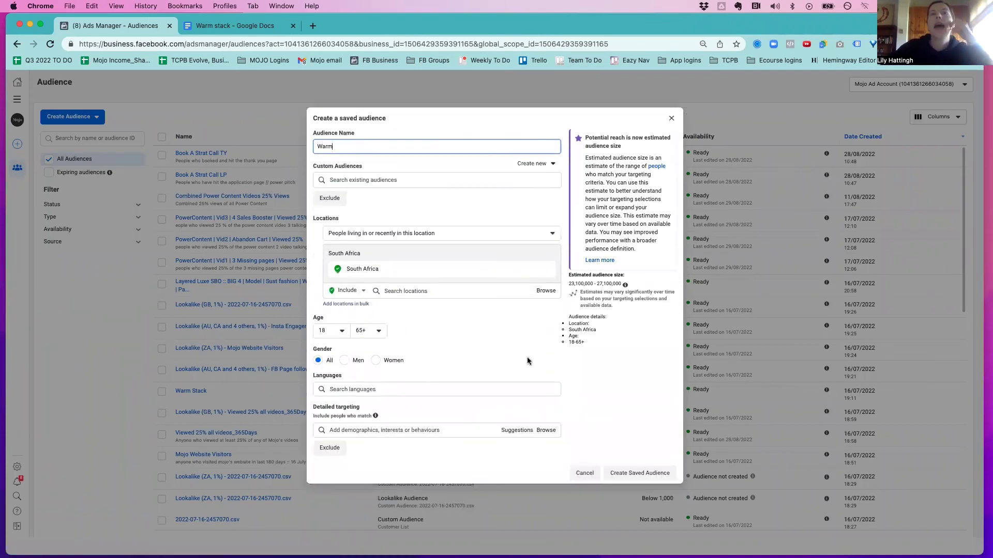
Step: Add the custom audiences FB Engagement Audience, Insta Engagement and Mojo Website Visitors to the saved audience
click(387, 180)
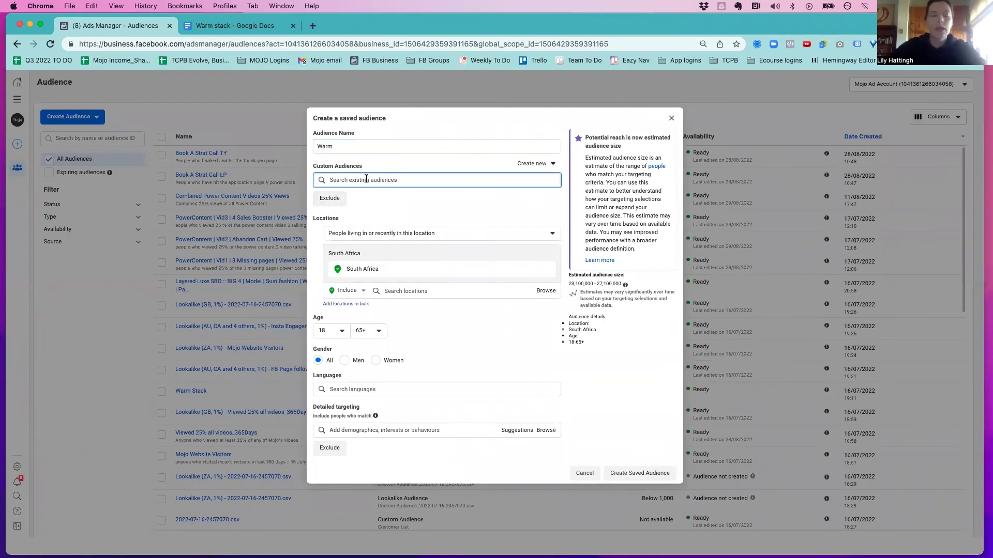
text(fb)
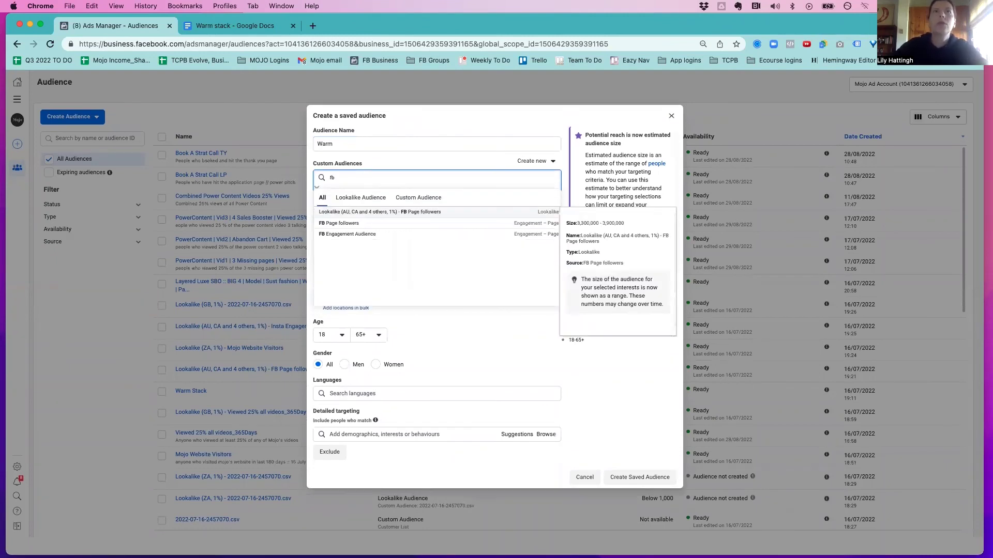
click(341, 235)
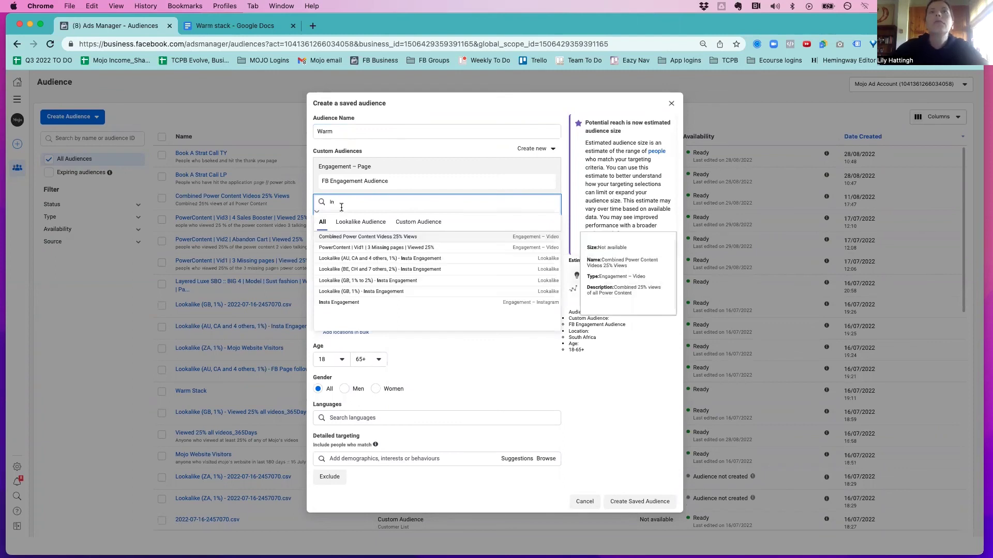
click(341, 302)
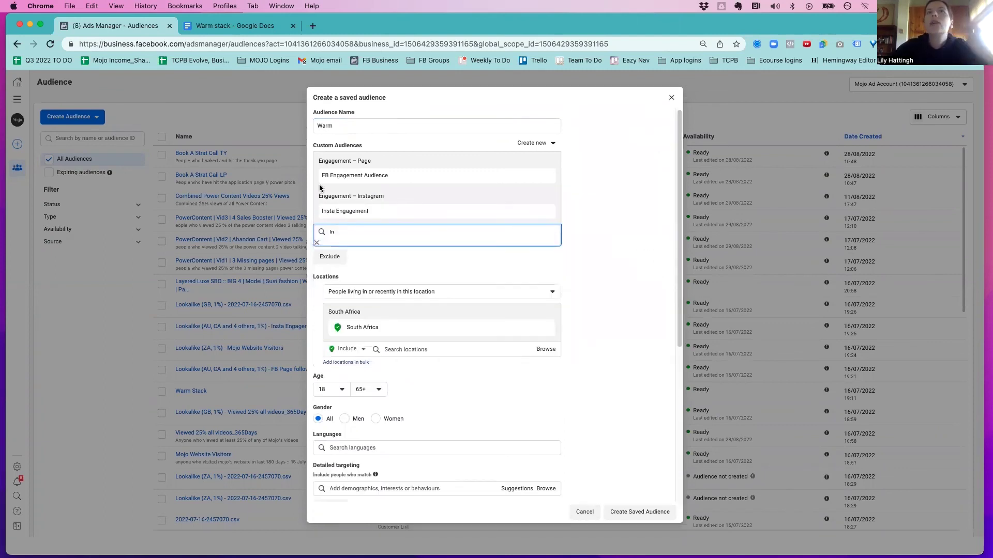
click(342, 230)
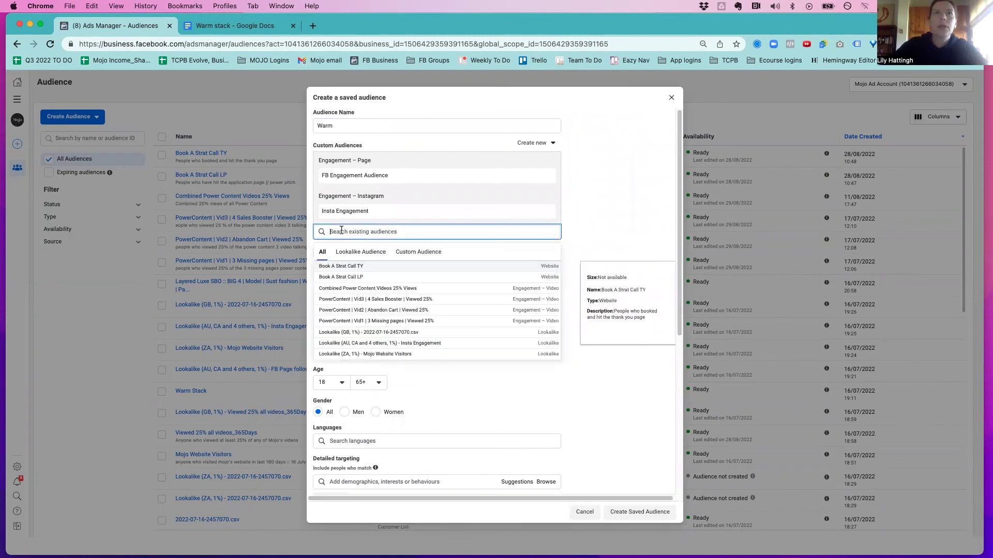
text(webs)
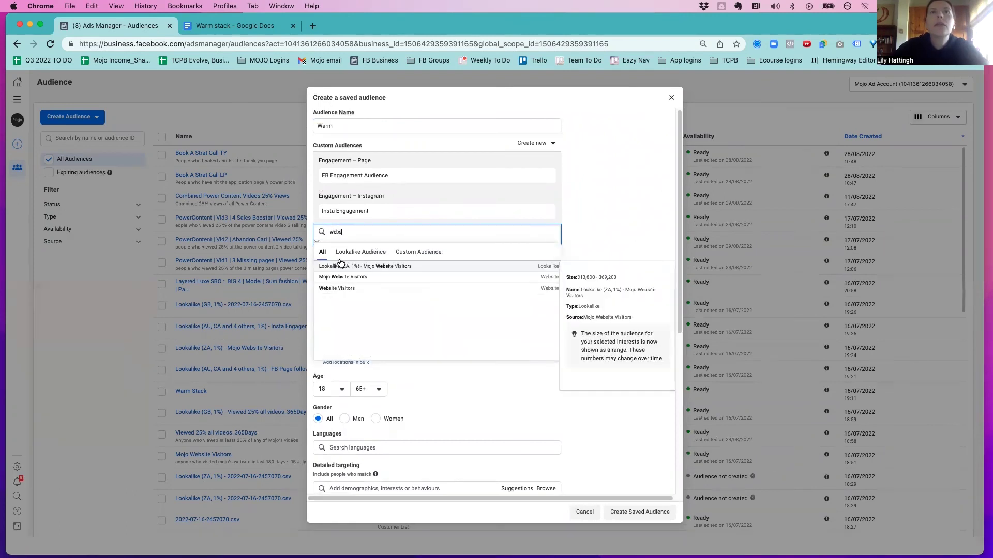
click(448, 276)
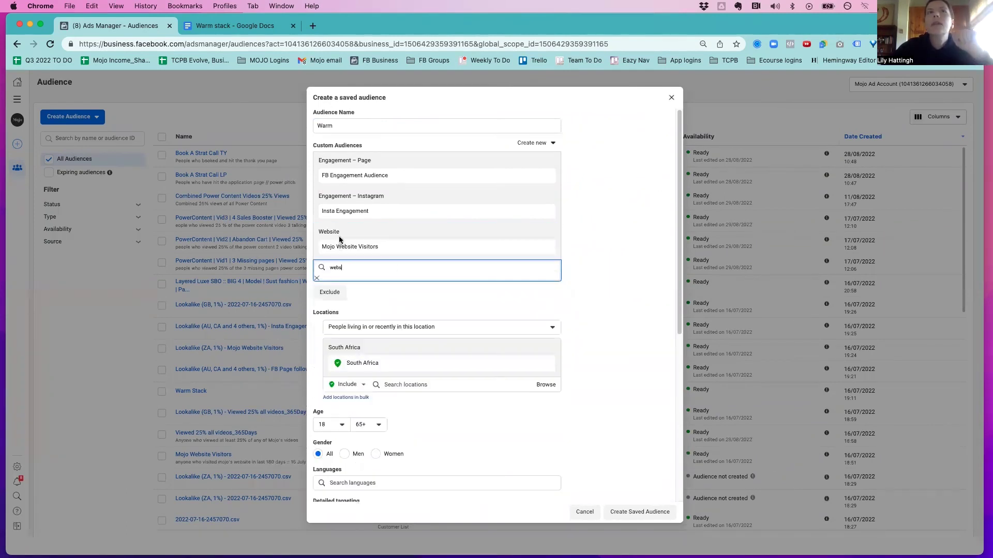
Step: Look through the remaining existing audiences and the targeting settings, and cancel the saved audience without creating it
click(384, 272)
key(BackSpace)
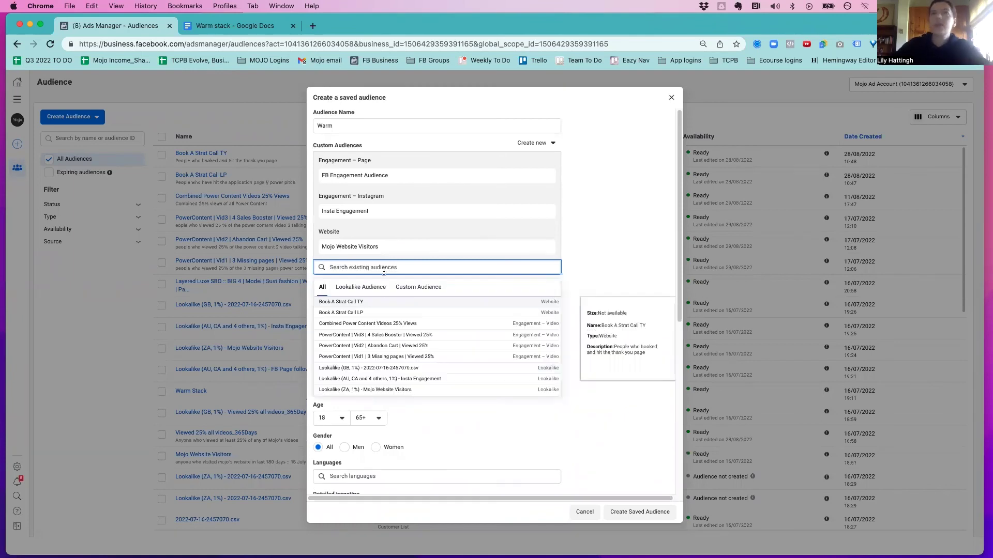
scroll(464, 331, down, 5)
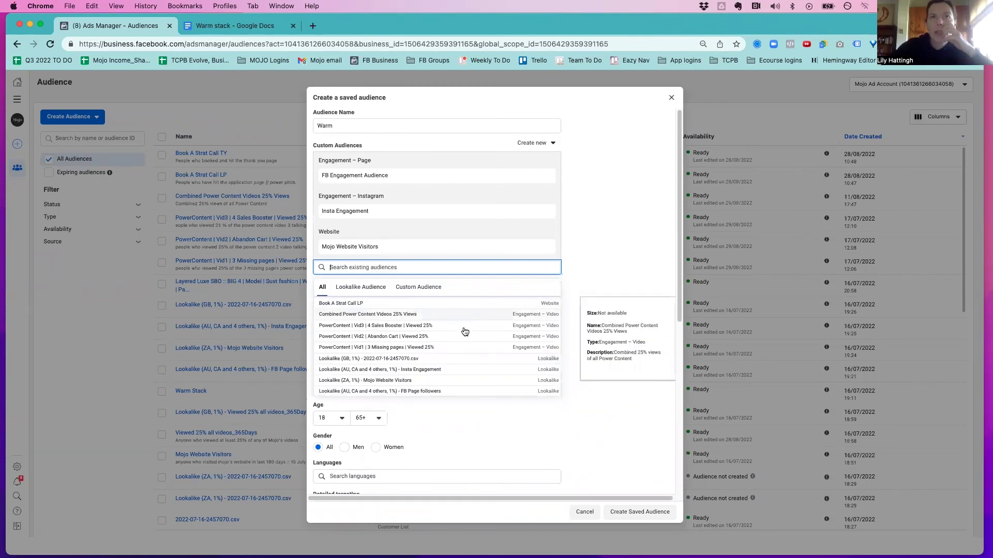
click(613, 239)
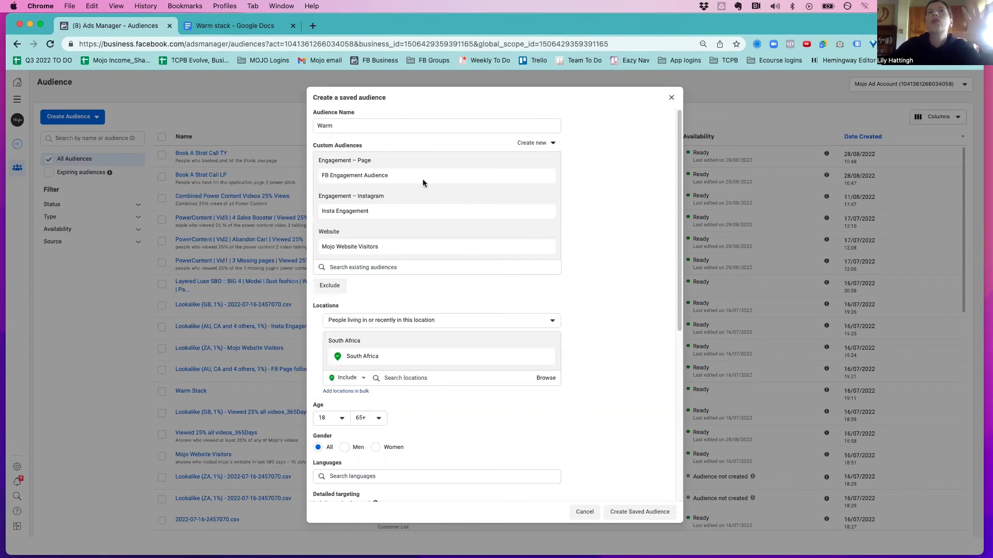
scroll(619, 380, down, 5)
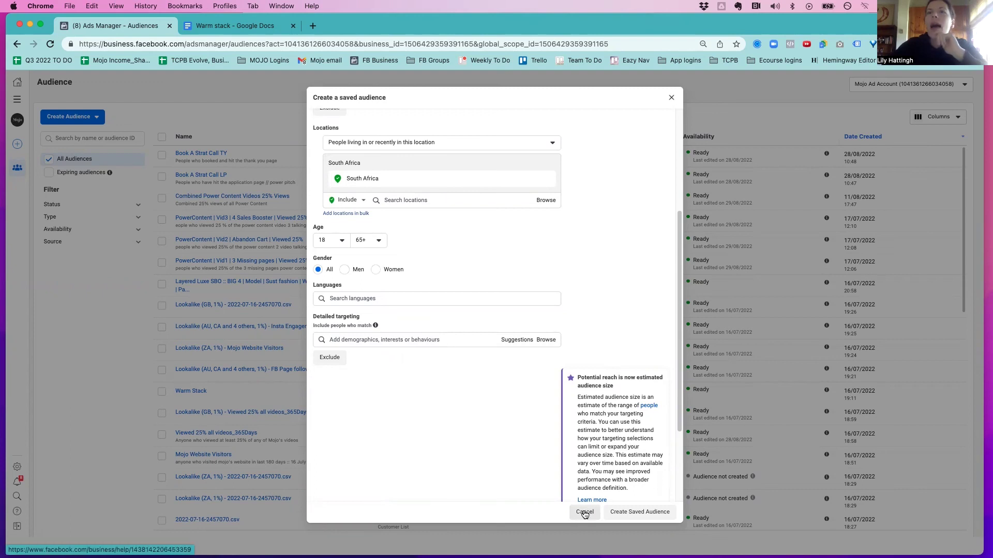
scroll(537, 299, up, 4)
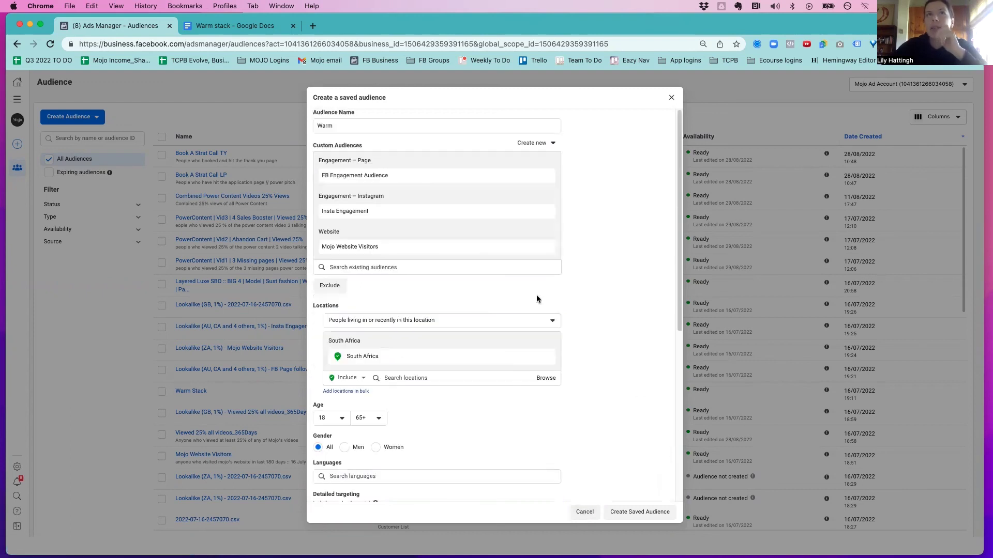
click(371, 132)
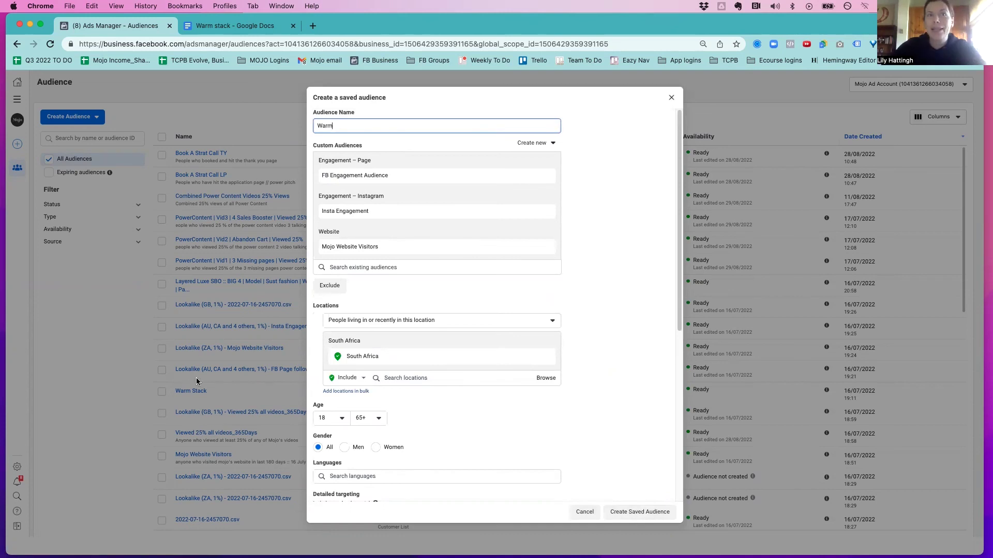
click(585, 512)
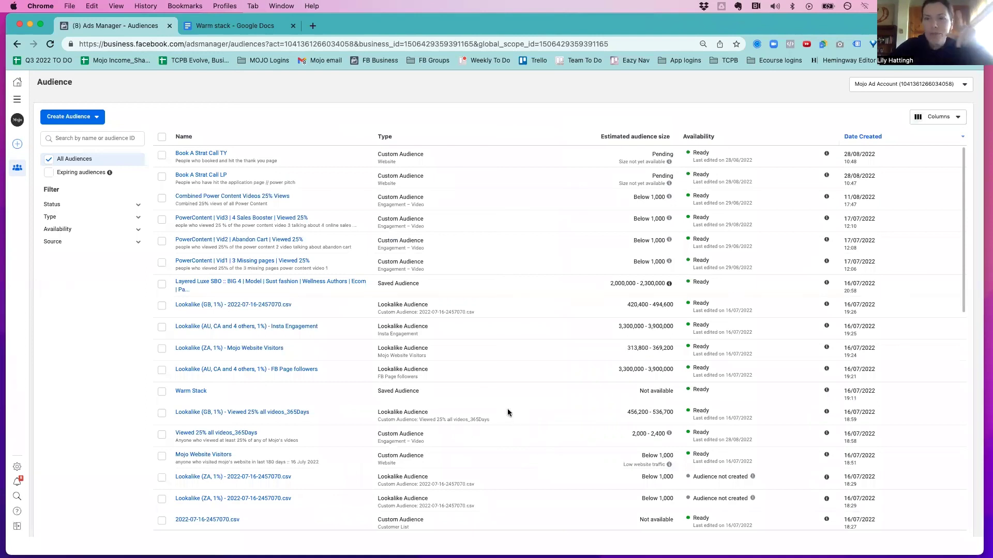
Step: Select the existing Warm Stack saved audience in the audience list
click(162, 391)
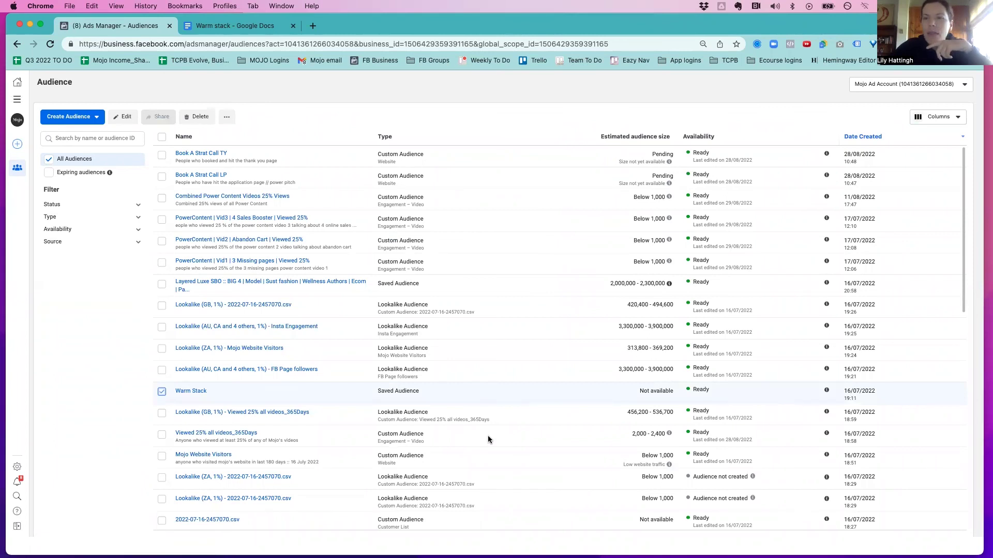